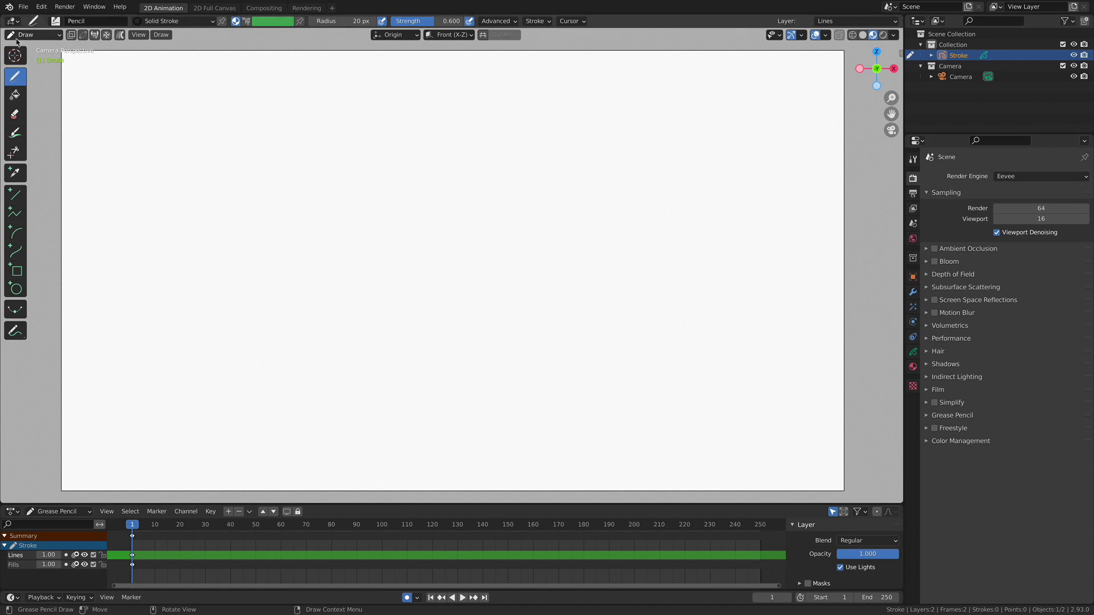
- Draw a long curving stroke, then a face loop inside it with two eye loops and a smile
{"action": "mouse_move", "coordinate": [157, 296]}
{"action": "left_mouse_down"}
{"action": "mouse_move", "coordinate": [138, 210]}
{"action": "mouse_move", "coordinate": [219, 140]}
{"action": "mouse_move", "coordinate": [259, 255]}
{"action": "mouse_move", "coordinate": [420, 376]}
{"action": "mouse_move", "coordinate": [447, 130]}
{"action": "left_mouse_up"}
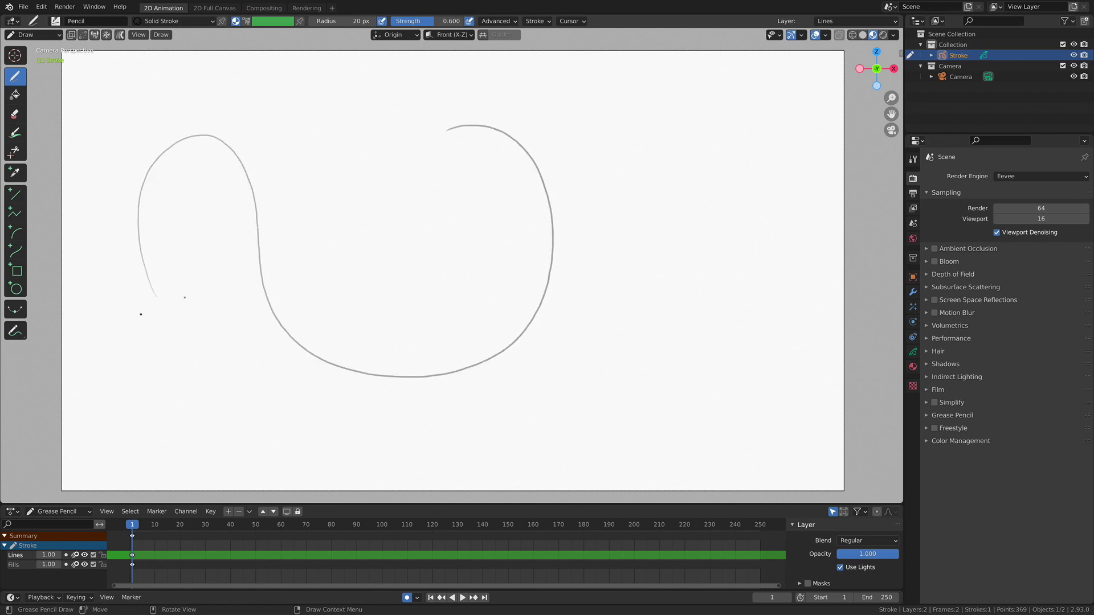
{"action": "mouse_move", "coordinate": [396, 172]}
{"action": "left_mouse_down"}
{"action": "mouse_move", "coordinate": [515, 268]}
{"action": "mouse_move", "coordinate": [387, 212]}
{"action": "left_mouse_up"}
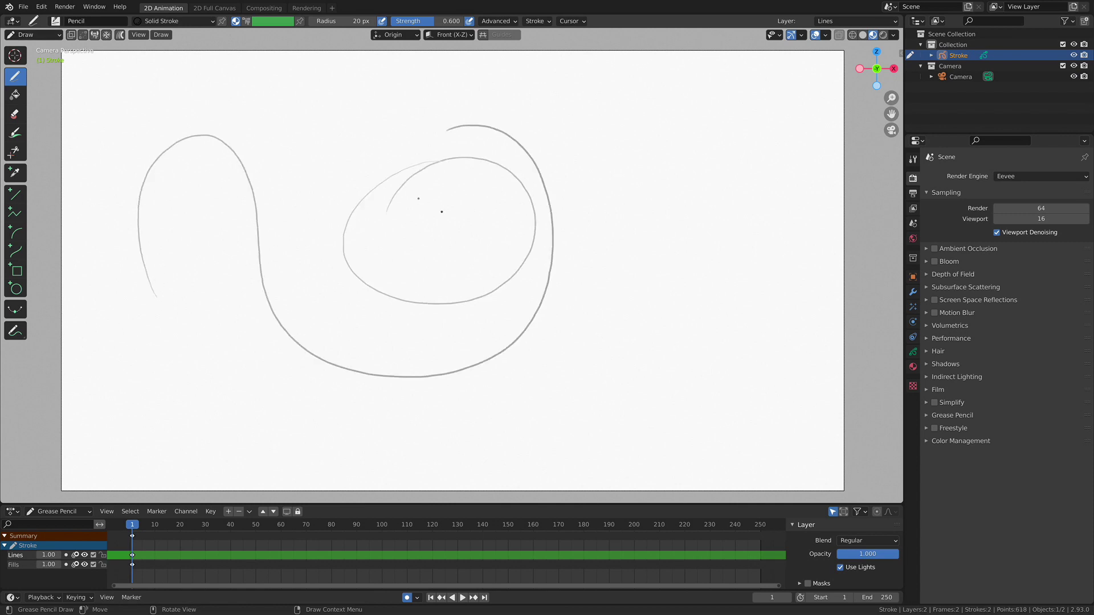
{"action": "left_click_drag", "start_coordinate": [443, 181], "coordinate": [407, 181]}
{"action": "left_click_drag", "start_coordinate": [474, 175], "coordinate": [483, 214]}
{"action": "left_click_drag", "start_coordinate": [416, 232], "coordinate": [490, 233]}
- Take the five-stroke doodle out of Draw mode and into Object Mode from the mode menu
{"action": "left_click", "coordinate": [34, 35]}
{"action": "left_click", "coordinate": [40, 39]}
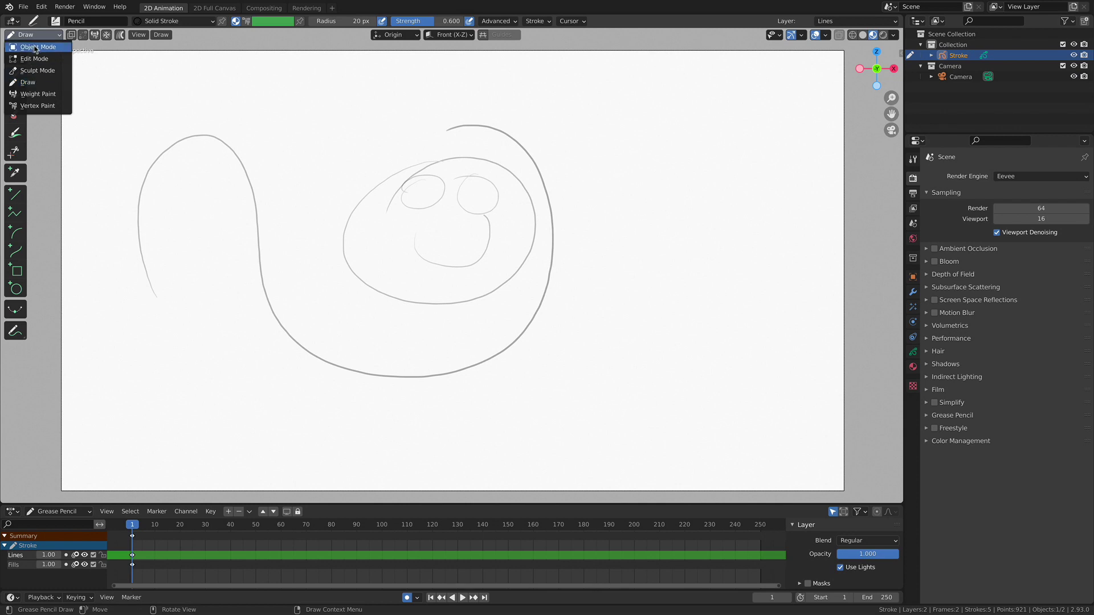
{"action": "left_click", "coordinate": [36, 48]}
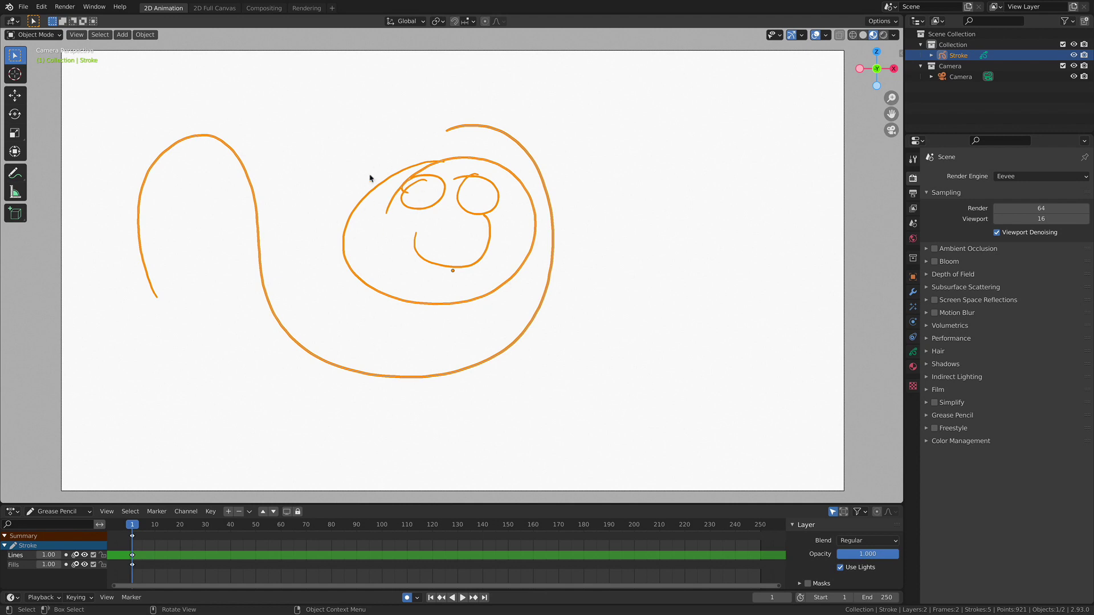
{"action": "left_click", "coordinate": [362, 279]}
{"action": "left_click", "coordinate": [358, 287]}
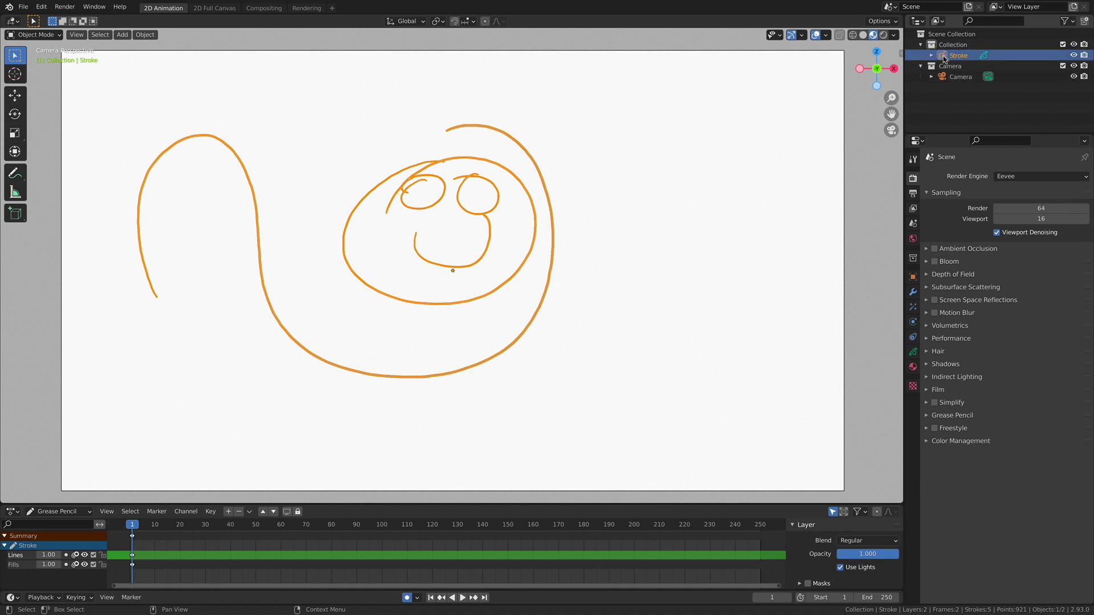
{"action": "left_click", "coordinate": [958, 78]}
{"action": "left_click", "coordinate": [956, 56]}
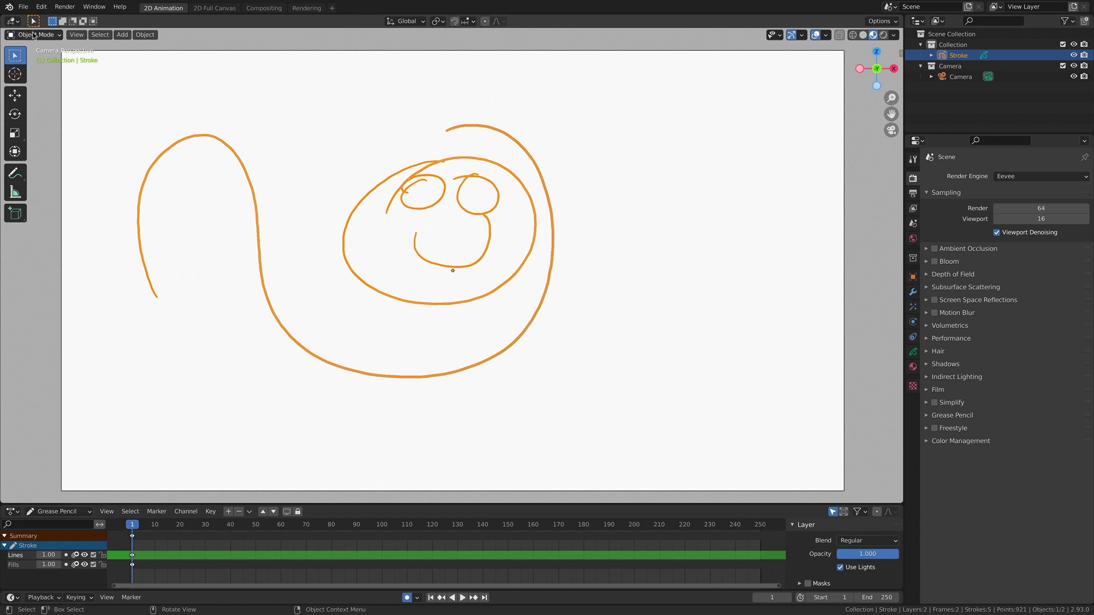
{"action": "left_click", "coordinate": [16, 98]}
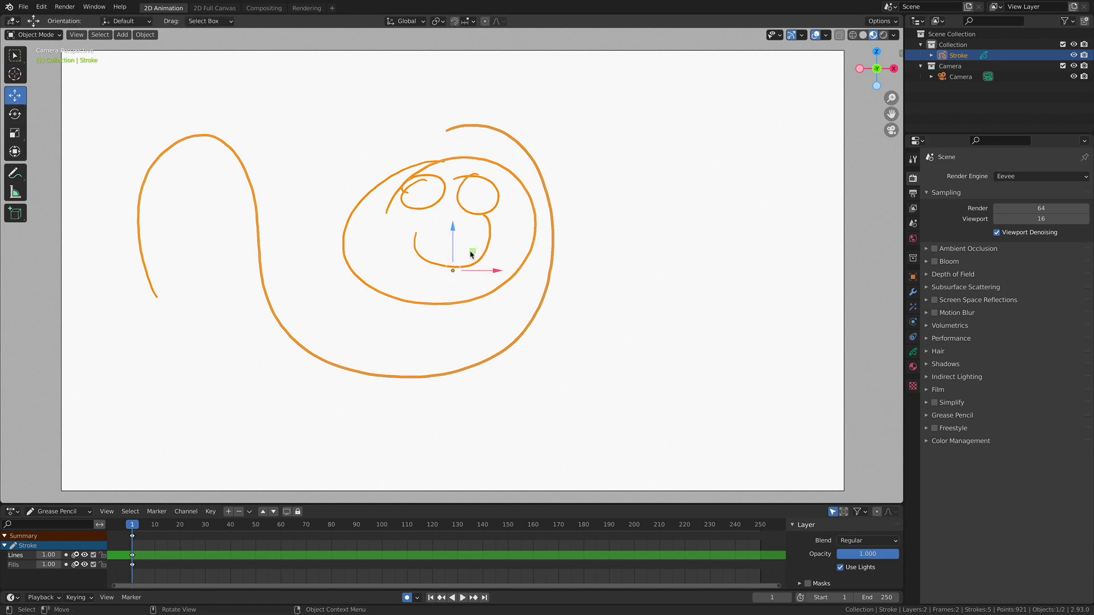
- Move the whole doodle right and down, then rotate it about 20 degrees
{"action": "mouse_move", "coordinate": [471, 254]}
{"action": "left_mouse_down"}
{"action": "mouse_move", "coordinate": [603, 173]}
{"action": "mouse_move", "coordinate": [695, 292]}
{"action": "mouse_move", "coordinate": [662, 268]}
{"action": "mouse_move", "coordinate": [399, 200]}
{"action": "mouse_move", "coordinate": [298, 235]}
{"action": "mouse_move", "coordinate": [402, 286]}
{"action": "mouse_move", "coordinate": [371, 264]}
{"action": "mouse_move", "coordinate": [489, 247]}
{"action": "mouse_move", "coordinate": [482, 259]}
{"action": "mouse_move", "coordinate": [733, 353]}
{"action": "mouse_move", "coordinate": [537, 249]}
{"action": "left_mouse_up"}
{"action": "left_click", "coordinate": [15, 114]}
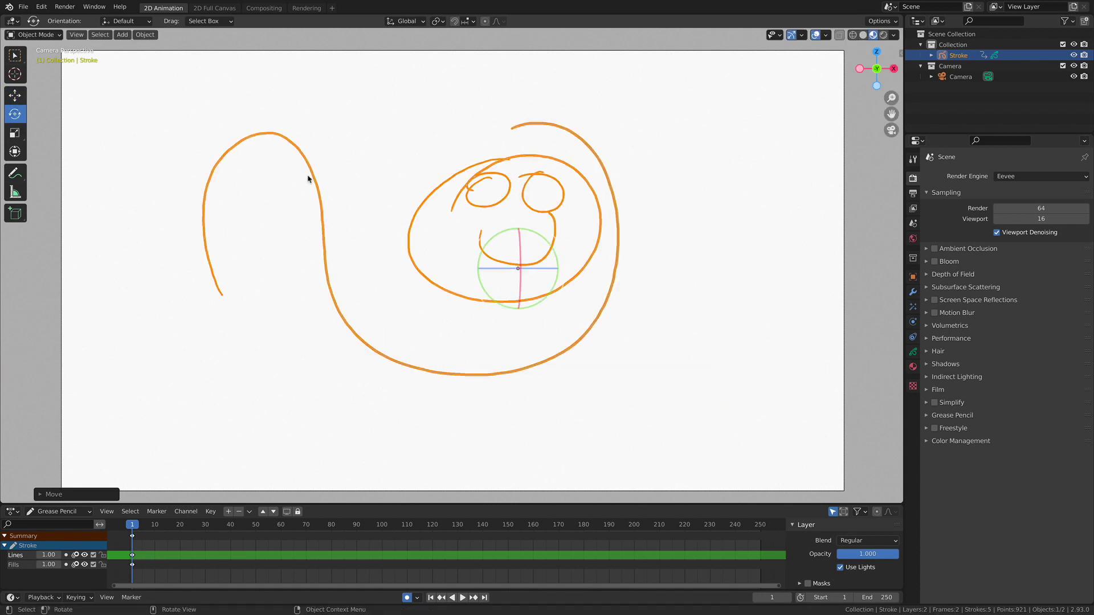
{"action": "mouse_move", "coordinate": [554, 288]}
{"action": "left_mouse_down"}
{"action": "mouse_move", "coordinate": [557, 261]}
{"action": "mouse_move", "coordinate": [571, 291]}
{"action": "left_mouse_up"}
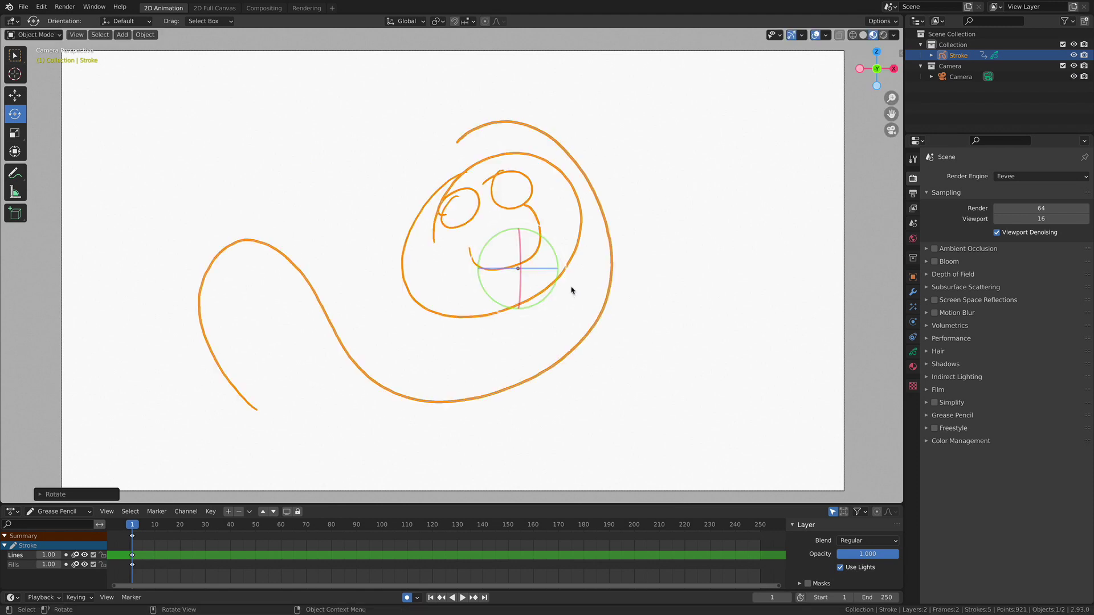
- Stretch the doodle wider along X, rescale it evenly, then slide it right with the Transform tool
{"action": "left_click", "coordinate": [14, 134]}
{"action": "left_click_drag", "start_coordinate": [560, 268], "coordinate": [587, 274]}
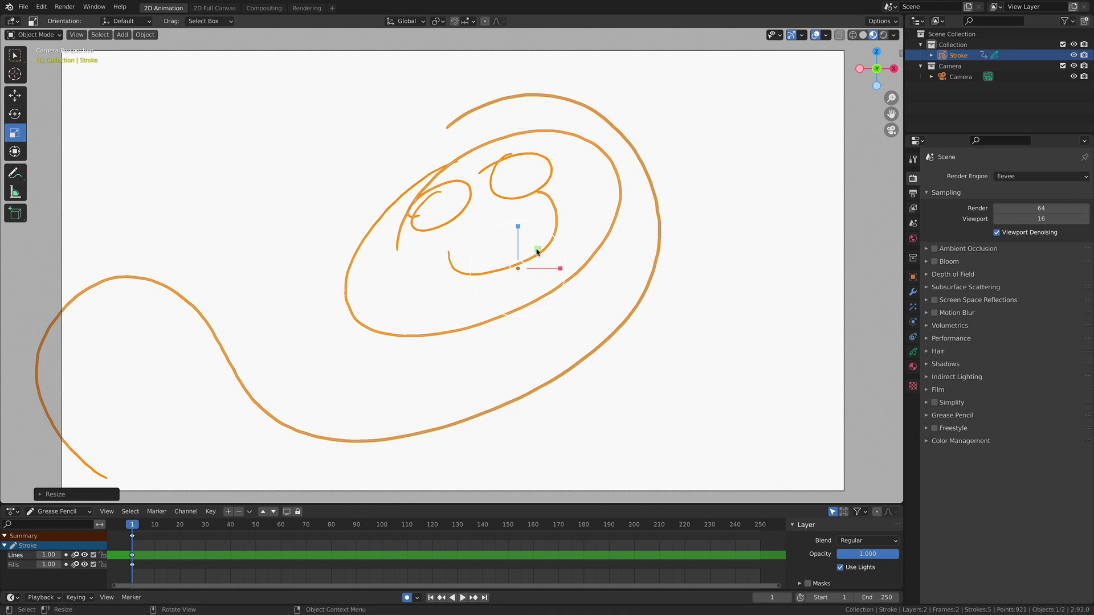
{"action": "mouse_move", "coordinate": [537, 250]}
{"action": "left_mouse_down"}
{"action": "mouse_move", "coordinate": [564, 232]}
{"action": "mouse_move", "coordinate": [524, 256]}
{"action": "mouse_move", "coordinate": [547, 239]}
{"action": "mouse_move", "coordinate": [542, 247]}
{"action": "left_mouse_up"}
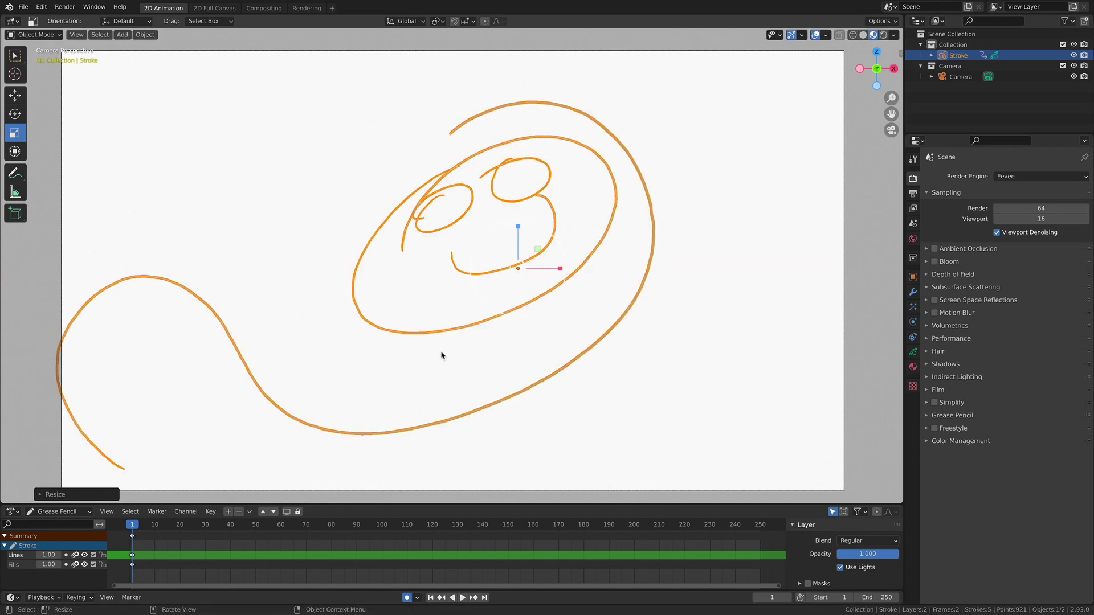
{"action": "left_click", "coordinate": [17, 151]}
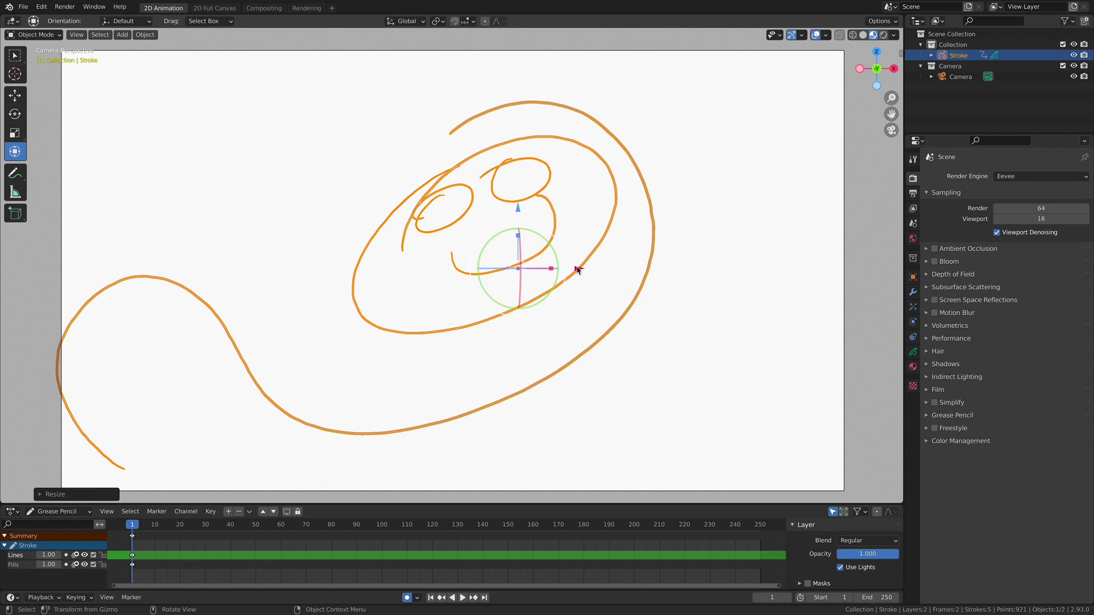
{"action": "mouse_move", "coordinate": [579, 269]}
{"action": "left_mouse_down"}
{"action": "mouse_move", "coordinate": [650, 269]}
{"action": "mouse_move", "coordinate": [613, 269]}
{"action": "left_mouse_up"}
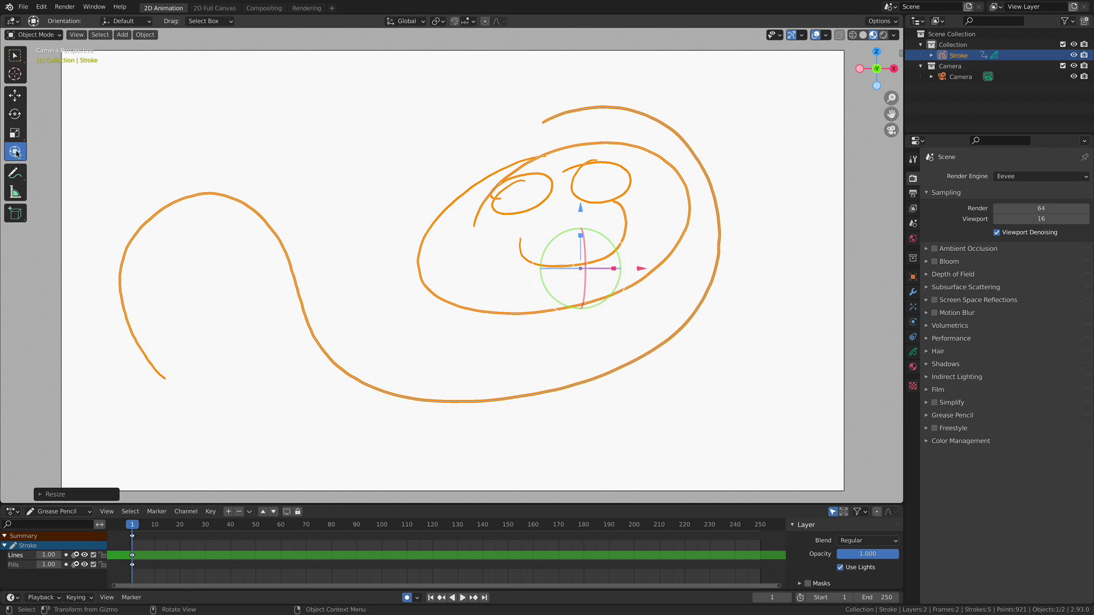
- Deselect and reselect the doodle object using the Move and box-select tools
{"action": "left_click", "coordinate": [22, 98]}
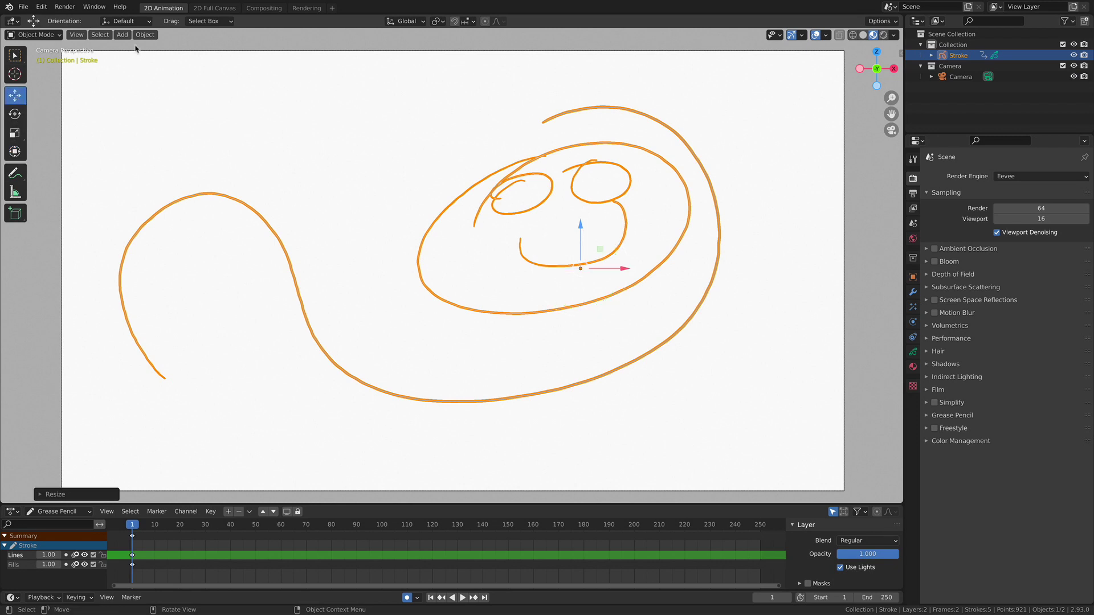
{"action": "left_click", "coordinate": [363, 188]}
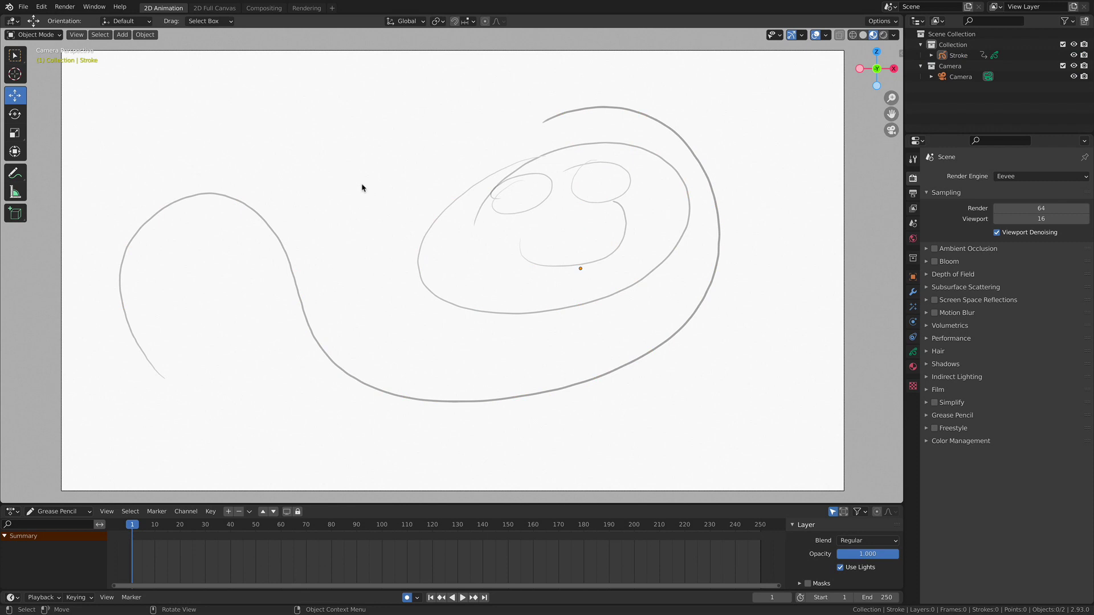
{"action": "left_click", "coordinate": [15, 57]}
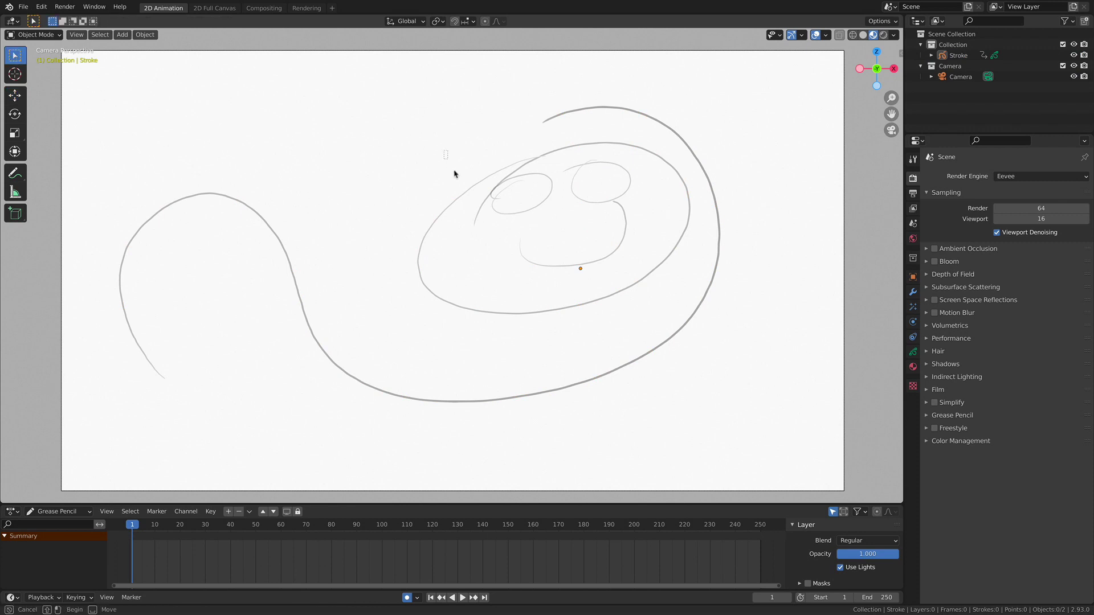
{"action": "left_click", "coordinate": [473, 228]}
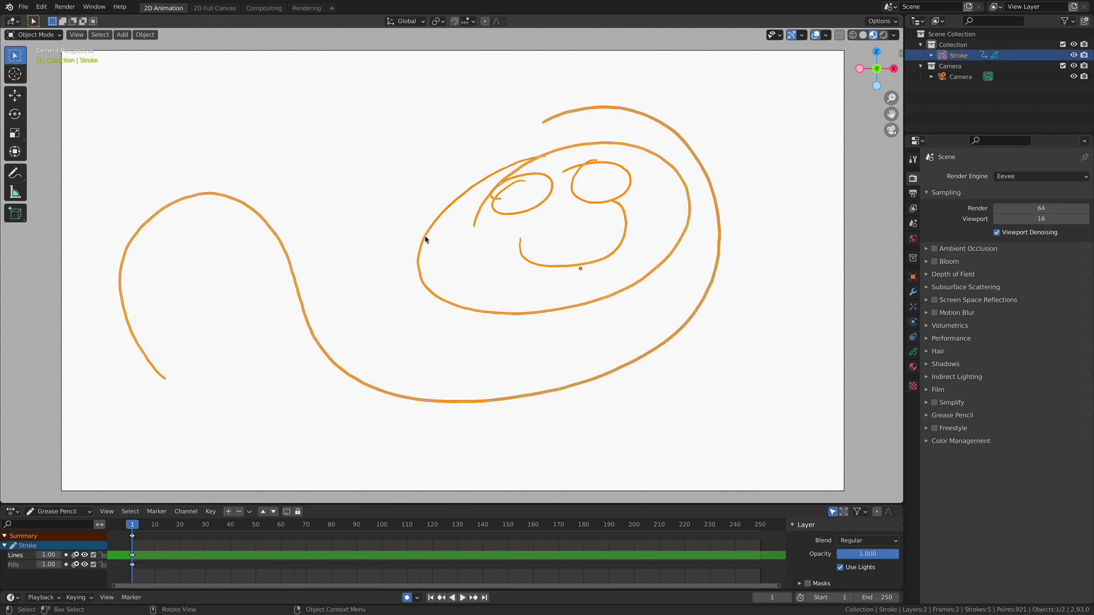
{"action": "left_click", "coordinate": [440, 181]}
{"action": "left_click", "coordinate": [608, 108]}
- Switch to Draw mode and draw a new wavy stroke at the upper left
{"action": "left_click", "coordinate": [39, 35]}
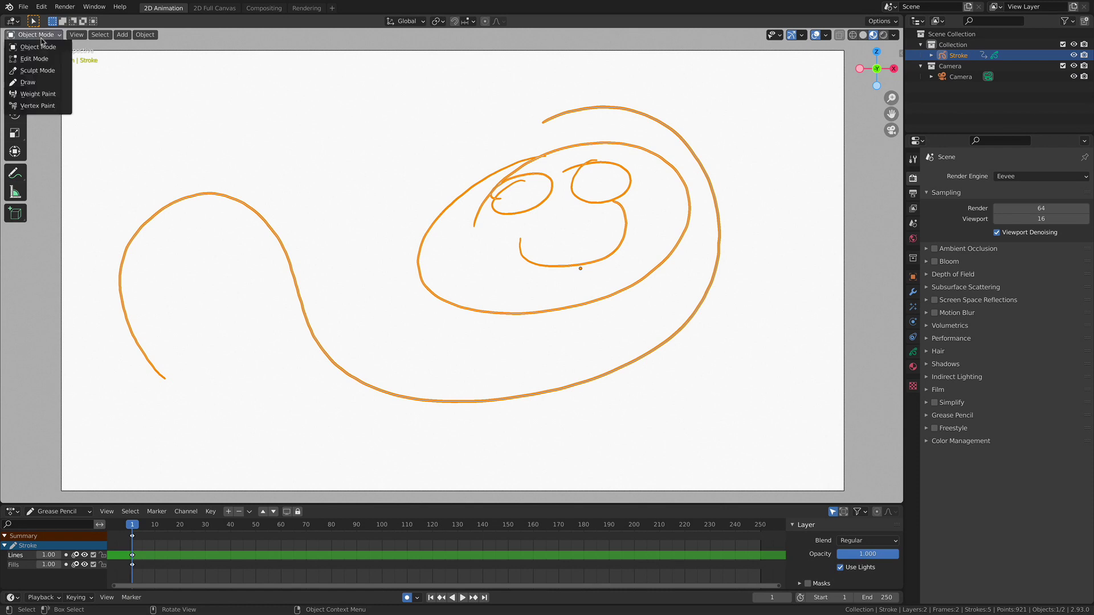
{"action": "left_click", "coordinate": [39, 82]}
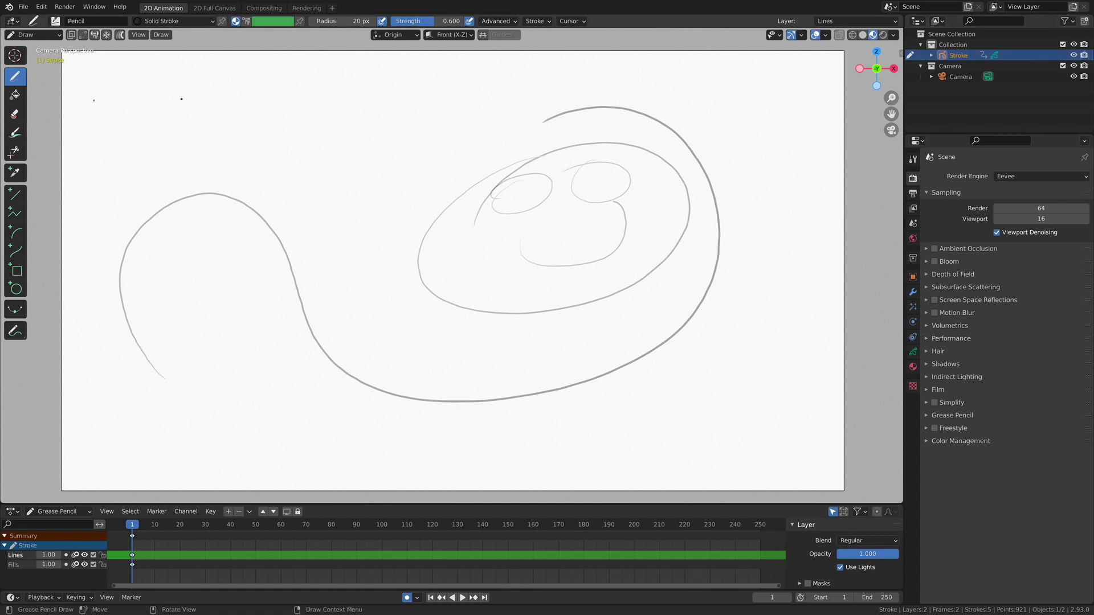
{"action": "mouse_move", "coordinate": [187, 136]}
{"action": "left_mouse_down"}
{"action": "mouse_move", "coordinate": [252, 102]}
{"action": "mouse_move", "coordinate": [399, 211]}
{"action": "mouse_move", "coordinate": [426, 180]}
{"action": "left_mouse_up"}
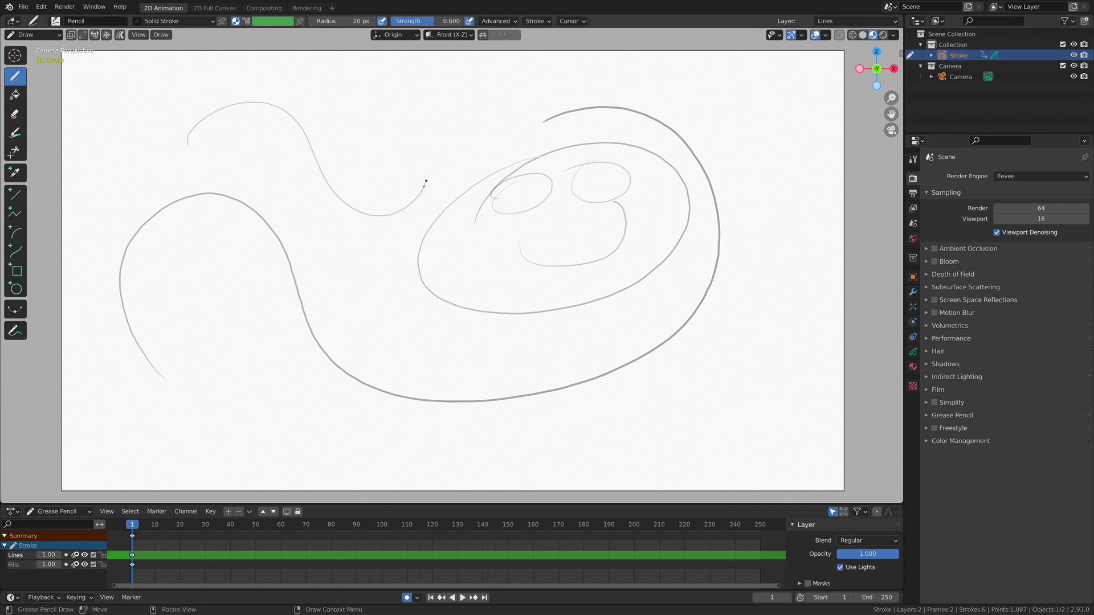
- Return to Object Mode and shift the whole drawing slightly right and down
{"action": "left_click", "coordinate": [24, 37]}
{"action": "left_click", "coordinate": [25, 43]}
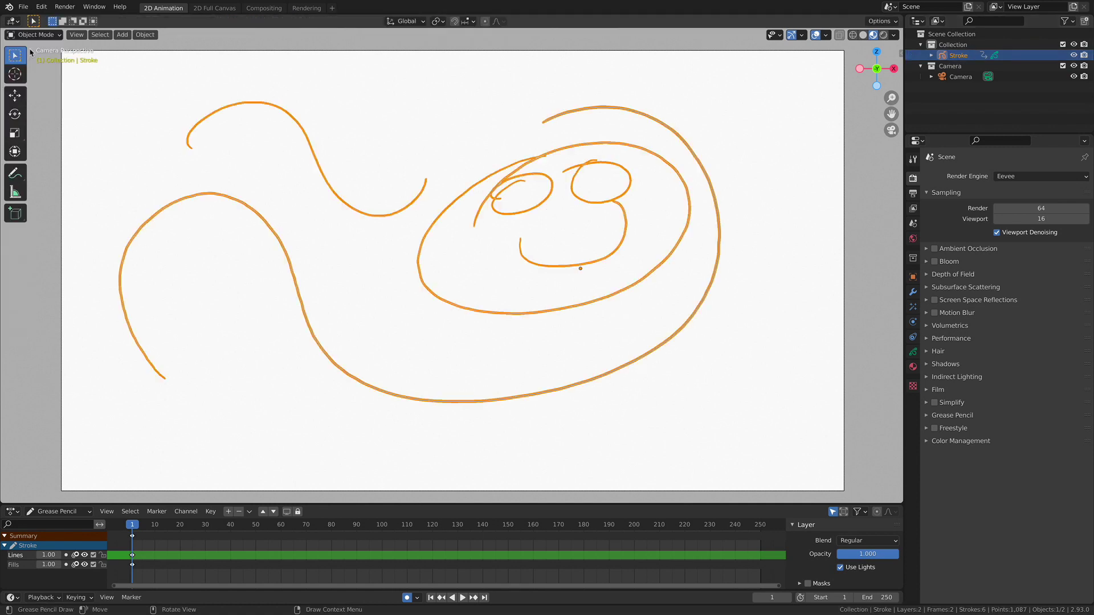
{"action": "left_click", "coordinate": [16, 96]}
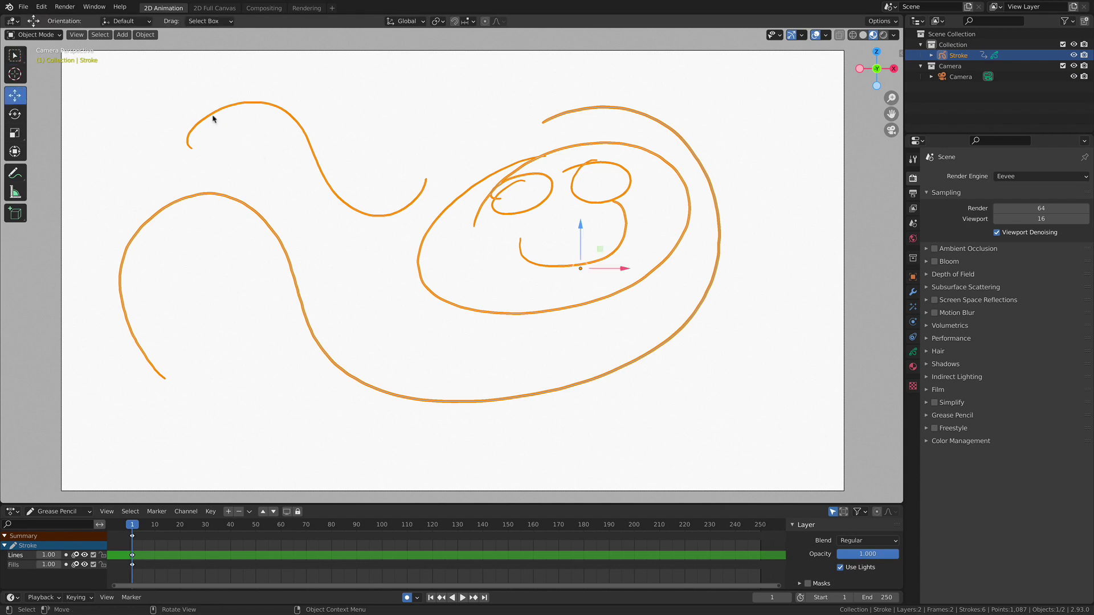
{"action": "mouse_move", "coordinate": [600, 249]}
{"action": "left_mouse_down"}
{"action": "mouse_move", "coordinate": [639, 244]}
{"action": "mouse_move", "coordinate": [671, 264]}
{"action": "mouse_move", "coordinate": [540, 265]}
{"action": "mouse_move", "coordinate": [678, 303]}
{"action": "mouse_move", "coordinate": [609, 269]}
{"action": "left_mouse_up"}
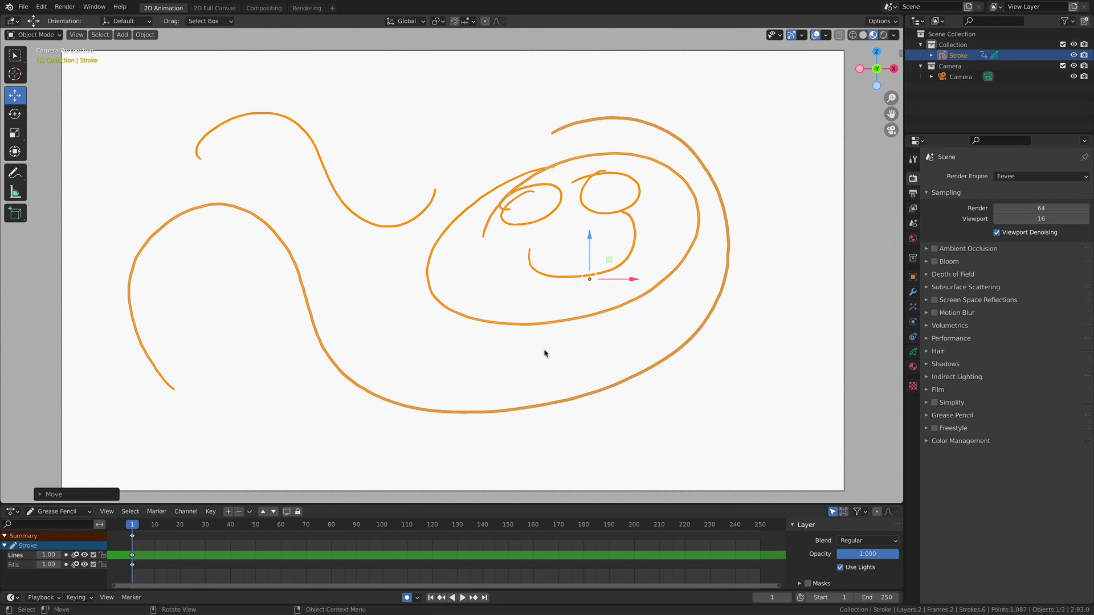
{"action": "left_click", "coordinate": [40, 34]}
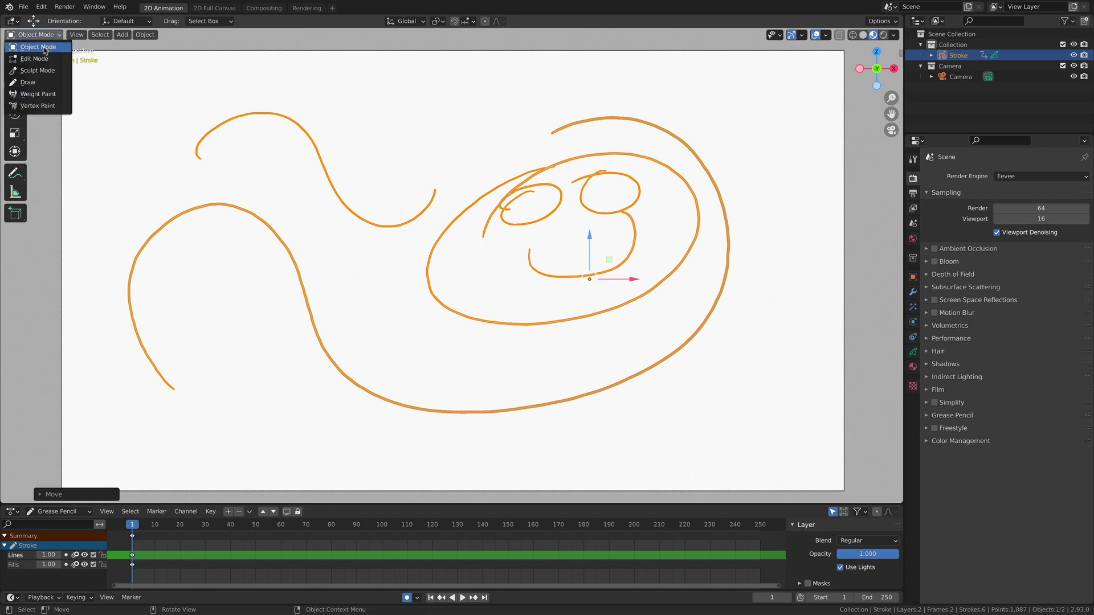
- In Edit Mode, select the upper S-curve stroke and reposition it left and up
{"action": "left_click", "coordinate": [35, 59]}
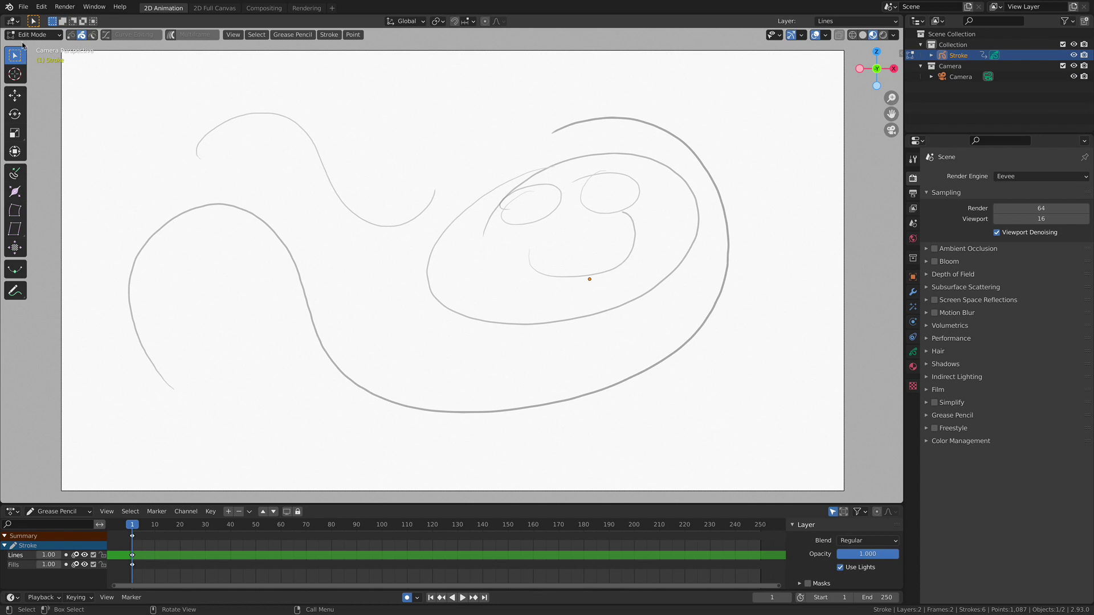
{"action": "left_click", "coordinate": [15, 96]}
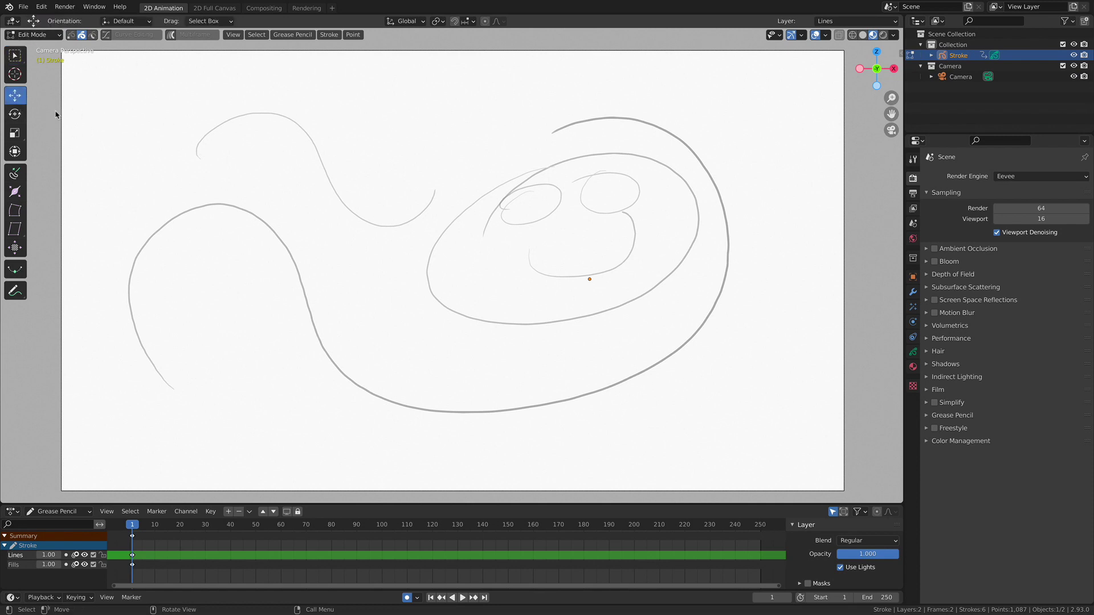
{"action": "left_click", "coordinate": [314, 149]}
{"action": "mouse_move", "coordinate": [360, 172]}
{"action": "left_mouse_down"}
{"action": "mouse_move", "coordinate": [395, 165]}
{"action": "mouse_move", "coordinate": [324, 171]}
{"action": "left_mouse_up"}
{"action": "left_click_drag", "start_coordinate": [278, 122], "coordinate": [274, 80]}
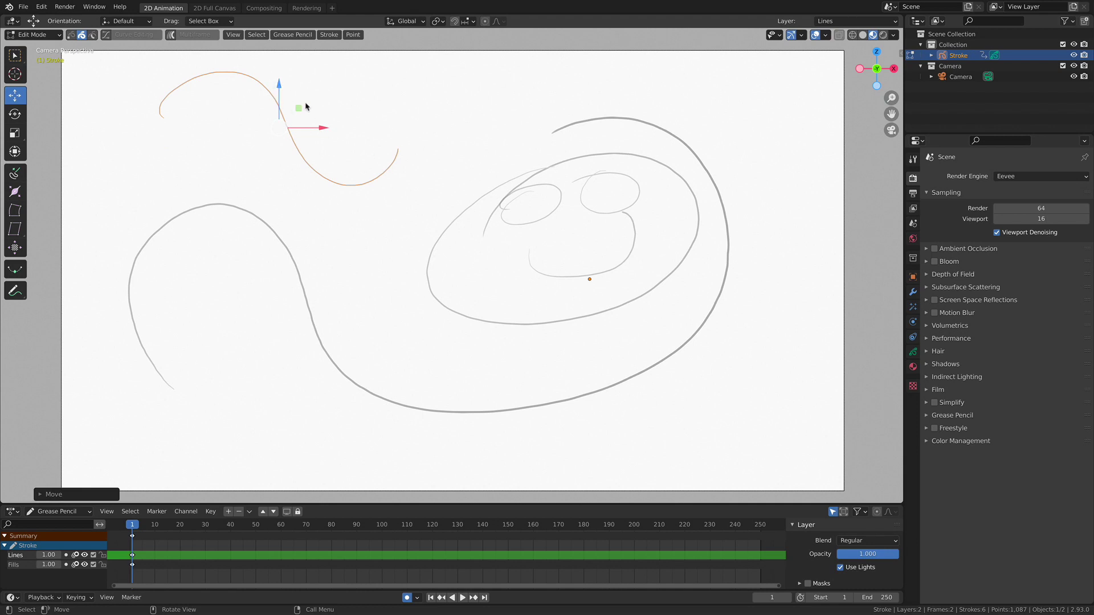
{"action": "left_click_drag", "start_coordinate": [302, 115], "coordinate": [296, 159]}
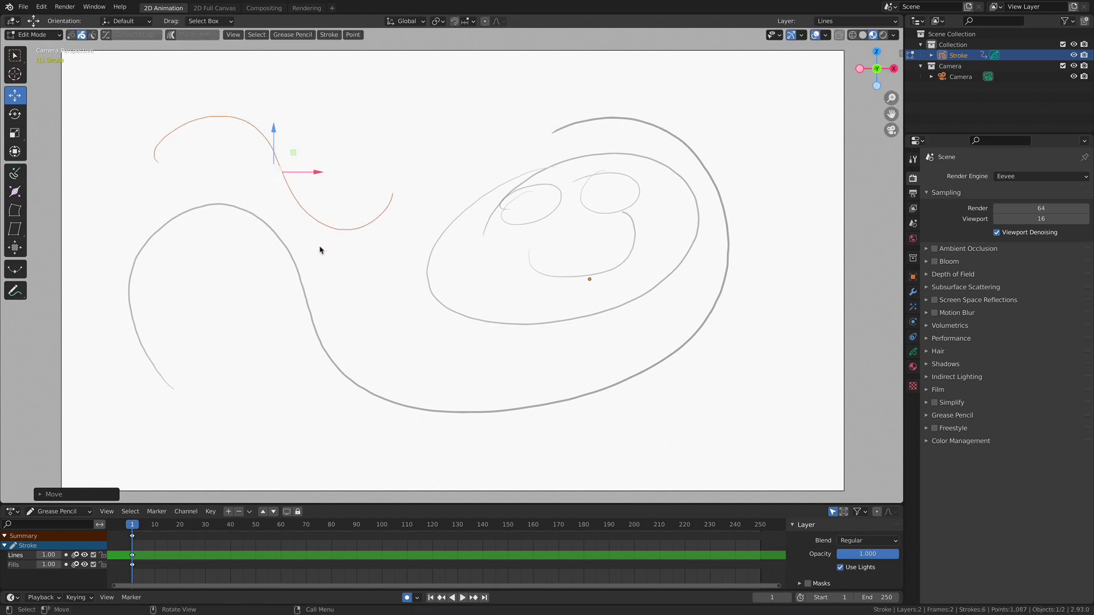
- Move the outer loop right and down, and raise both eye ellipses above the face
{"action": "left_click", "coordinate": [289, 254]}
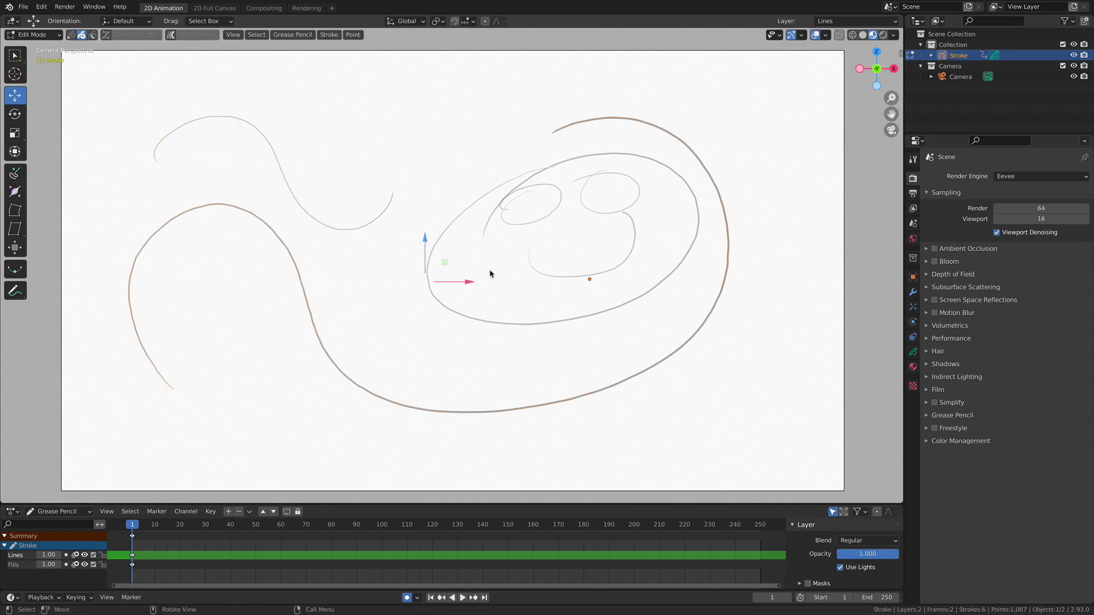
{"action": "left_click_drag", "start_coordinate": [443, 262], "coordinate": [513, 291]}
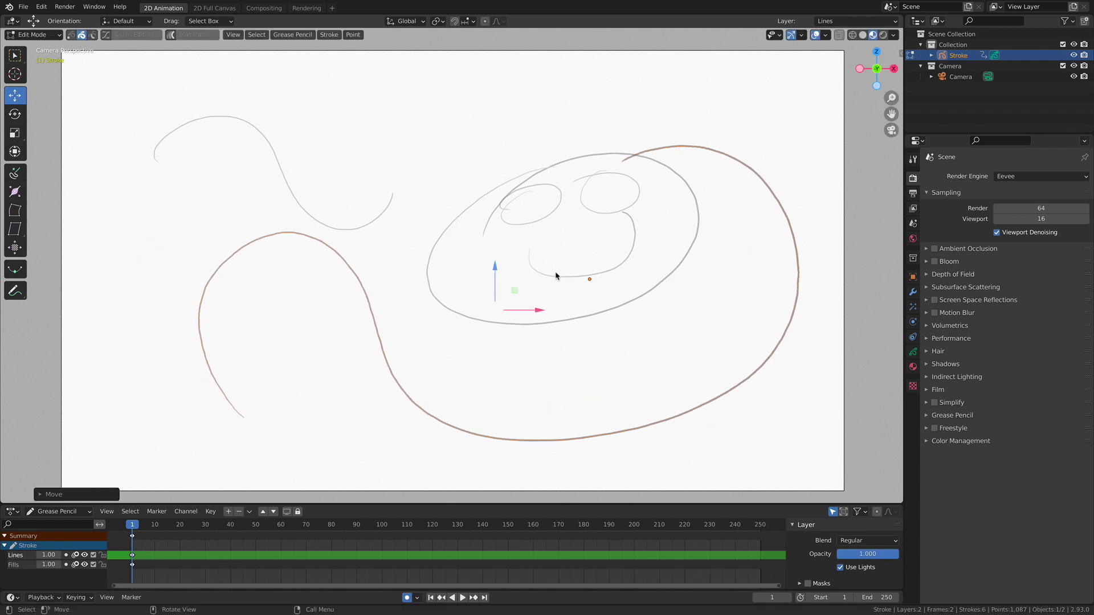
{"action": "left_click", "coordinate": [557, 204]}
{"action": "left_click_drag", "start_coordinate": [548, 185], "coordinate": [506, 137]}
{"action": "left_click", "coordinate": [606, 176]}
{"action": "left_click_drag", "start_coordinate": [608, 190], "coordinate": [597, 131]}
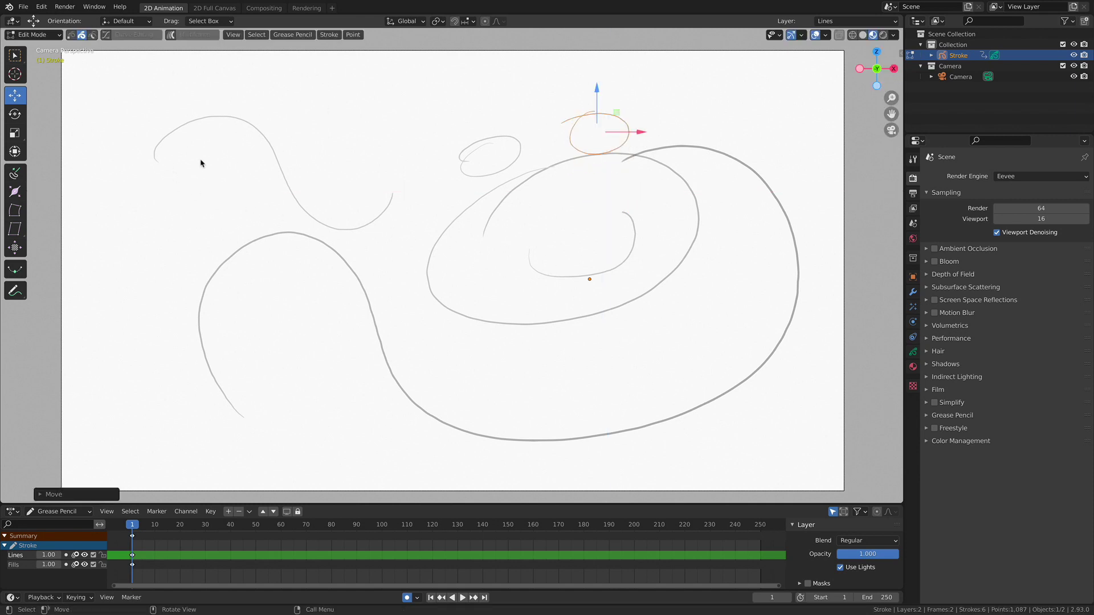
{"action": "left_click_drag", "start_coordinate": [616, 112], "coordinate": [621, 106]}
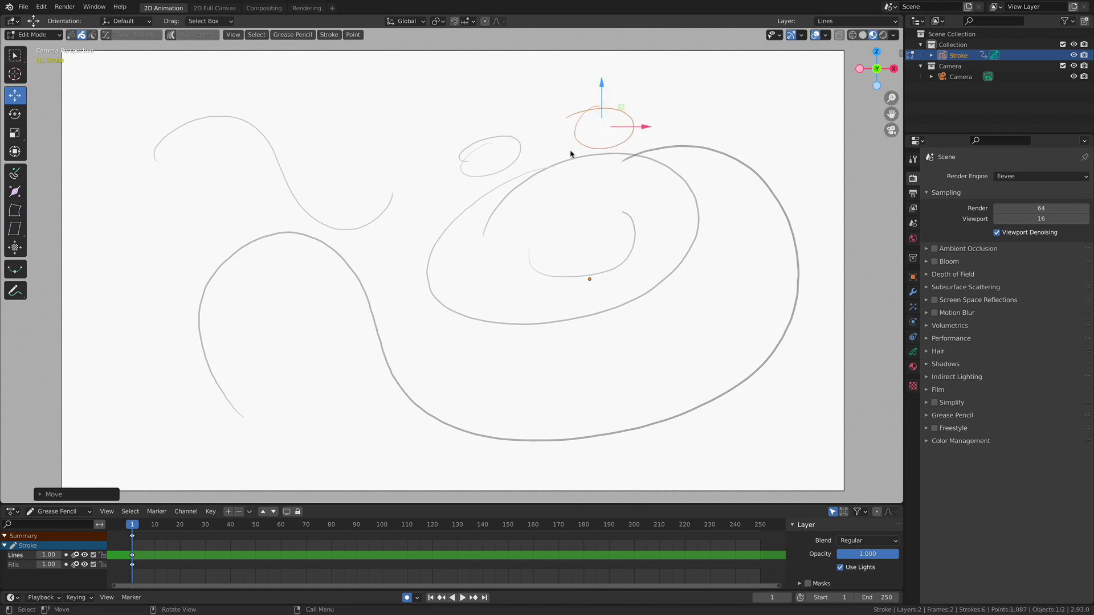
{"action": "left_click", "coordinate": [70, 35]}
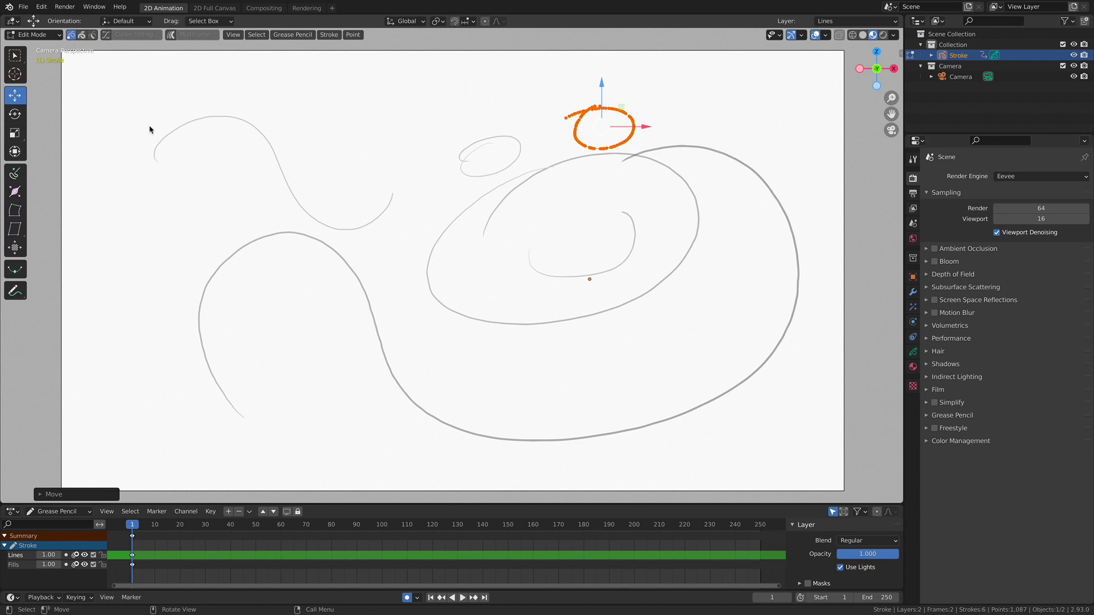
- Extrude a new point from the S-curve's right end, then move the whole curve up-left
{"action": "left_click_drag", "start_coordinate": [135, 138], "coordinate": [179, 152]}
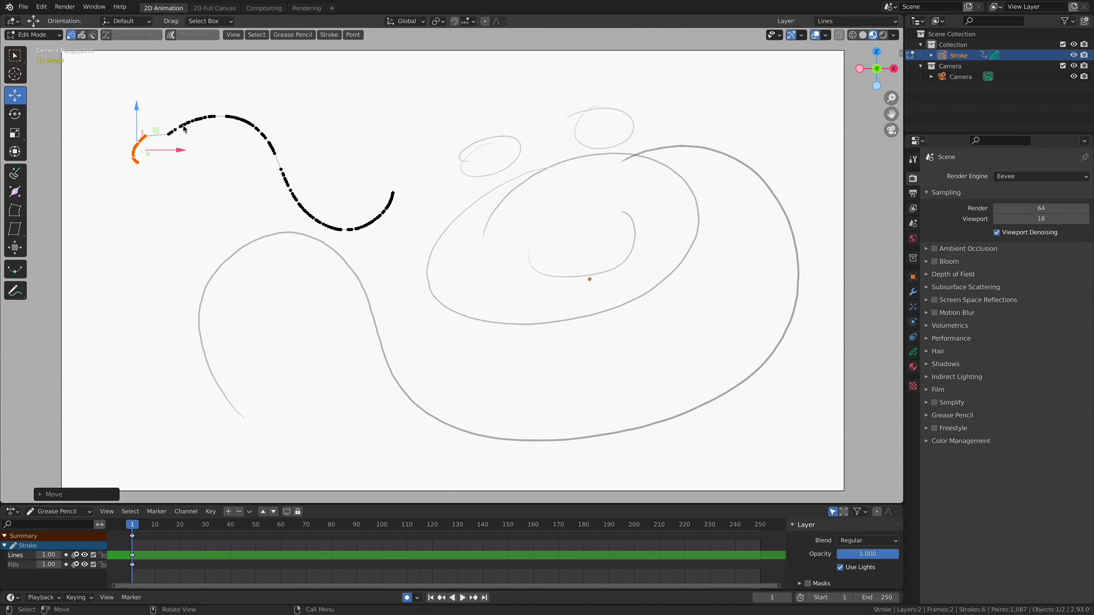
{"action": "left_click", "coordinate": [394, 194]}
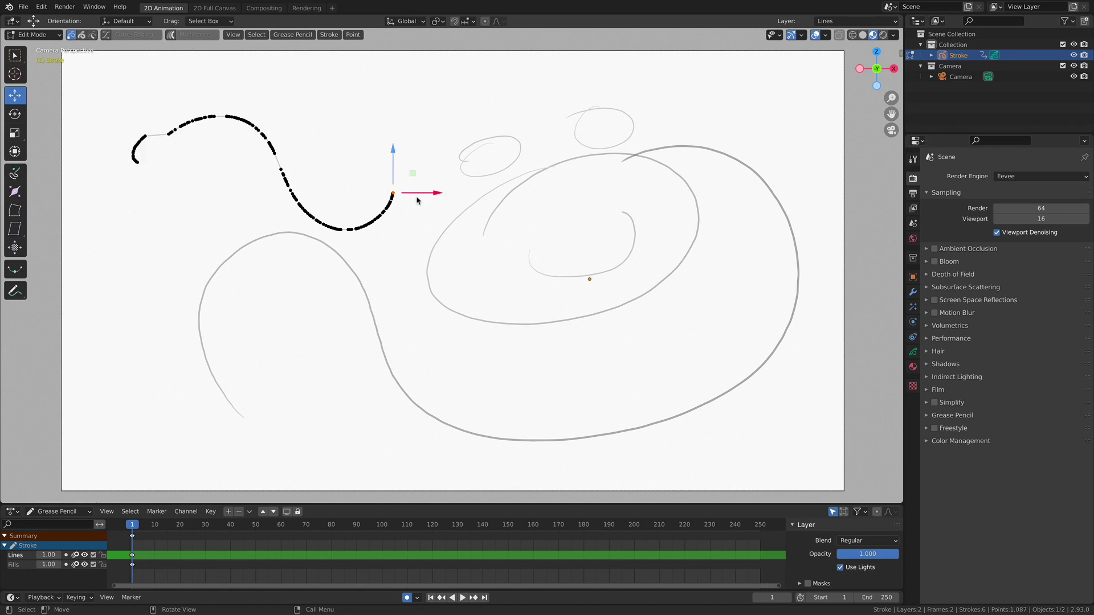
{"action": "key", "text": "e"}
{"action": "left_click", "coordinate": [415, 234]}
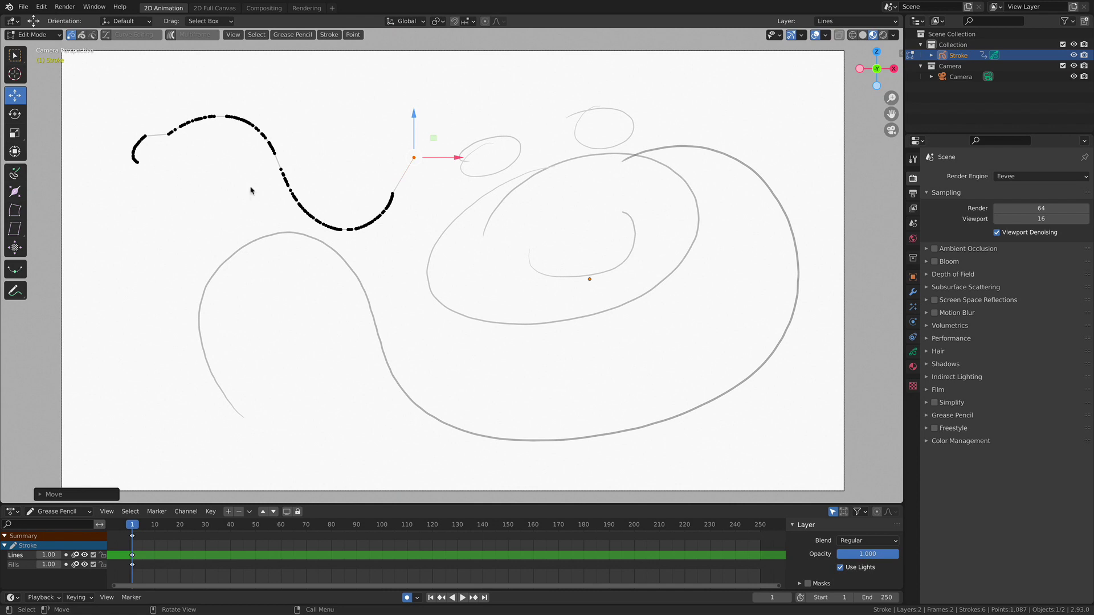
{"action": "left_click", "coordinate": [82, 35]}
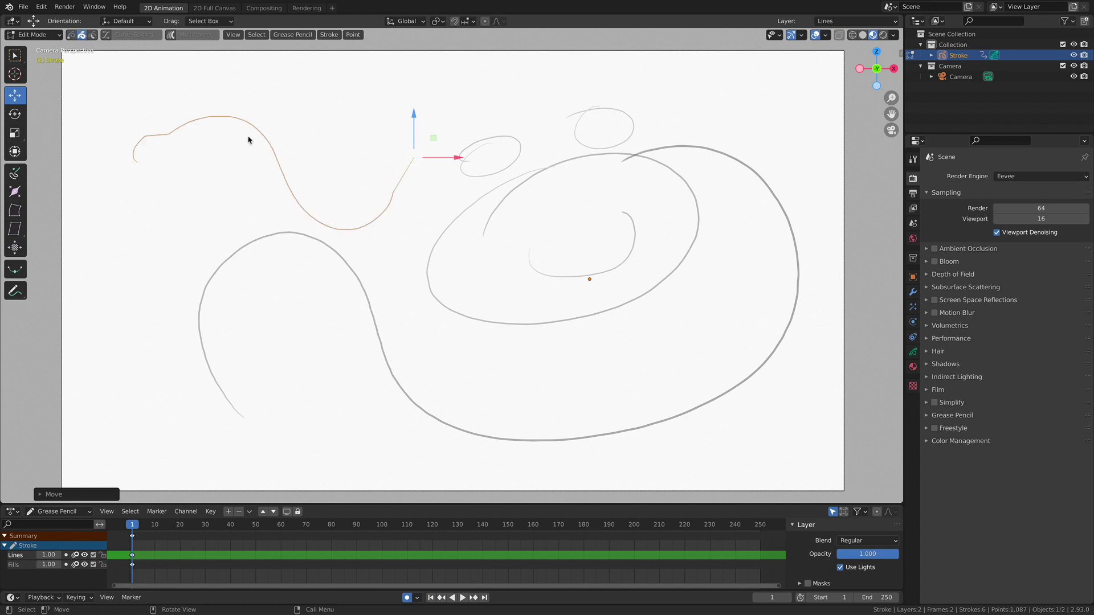
{"action": "left_click_drag", "start_coordinate": [427, 128], "coordinate": [410, 108]}
- Select points on the S-curve and lower curve, then select the left eye ellipse stroke
{"action": "left_click", "coordinate": [92, 35]}
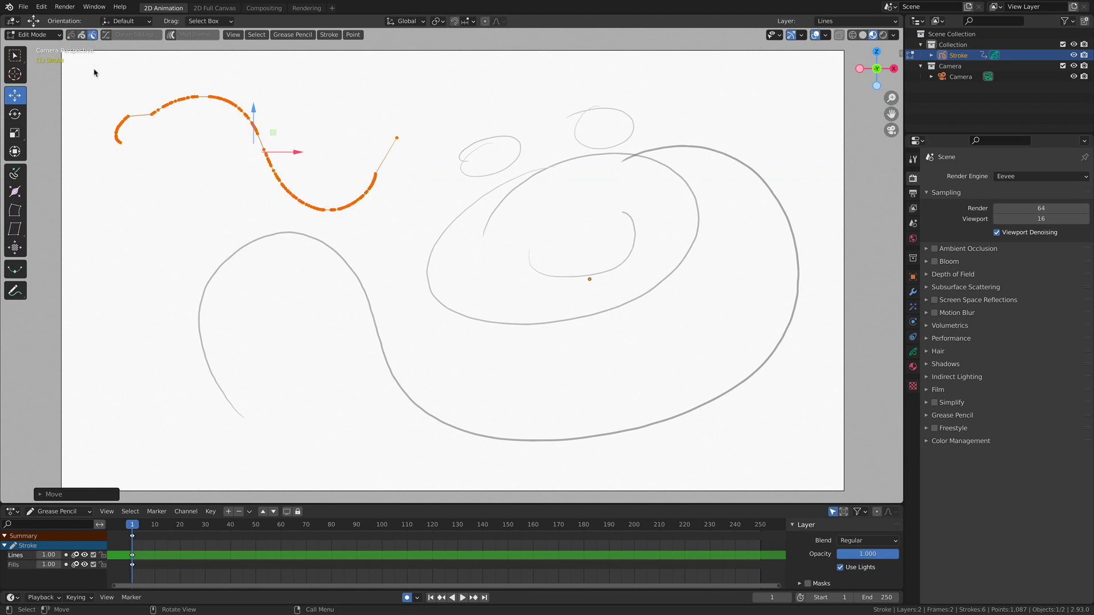
{"action": "left_click", "coordinate": [155, 115]}
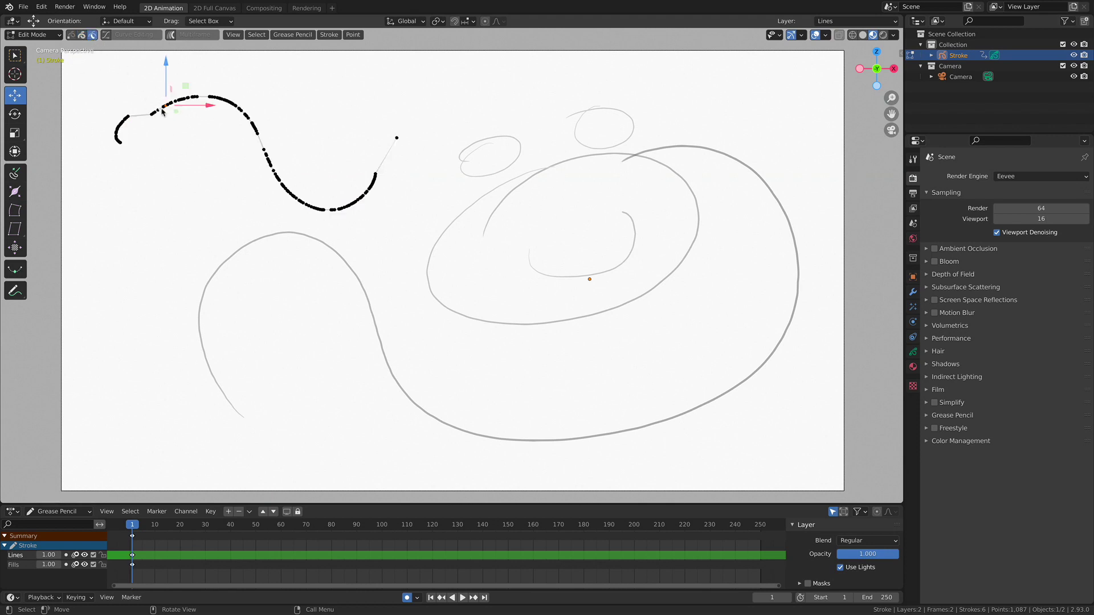
{"action": "left_click", "coordinate": [272, 238]}
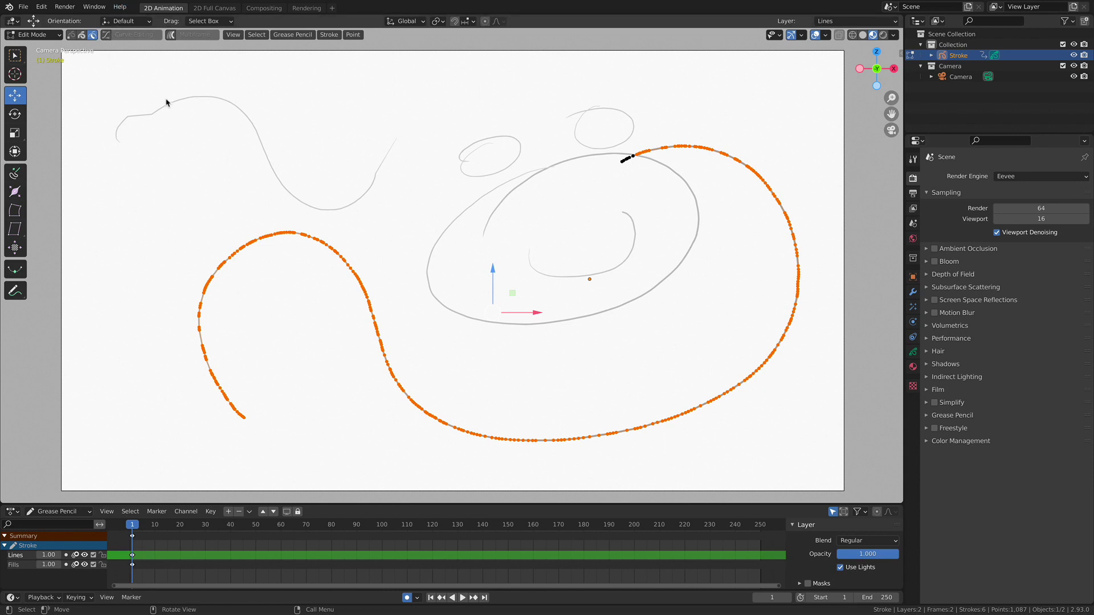
{"action": "left_click", "coordinate": [82, 35]}
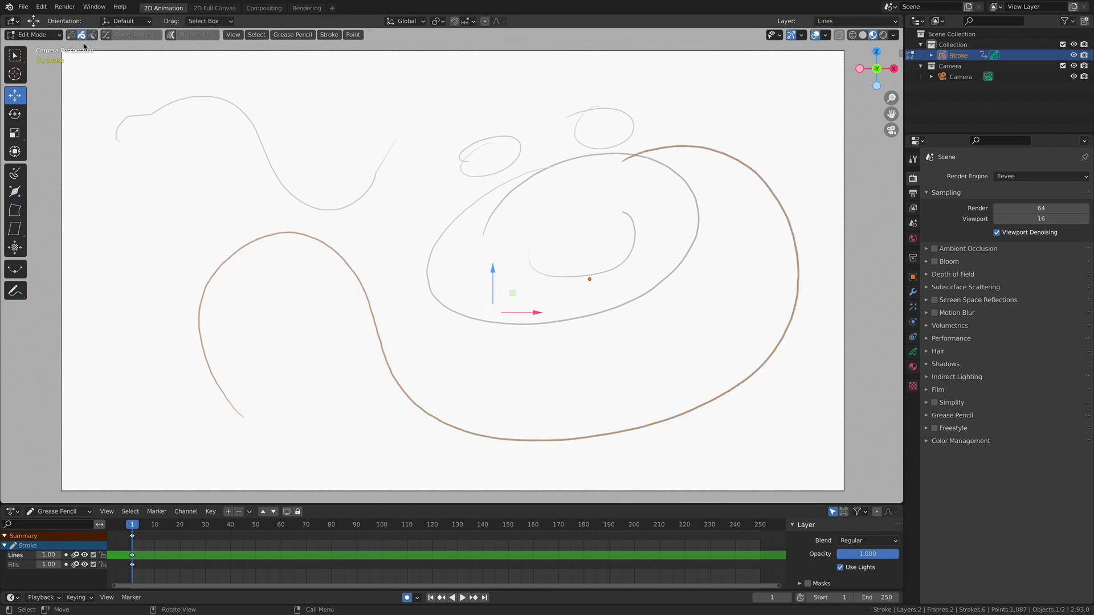
{"action": "left_click", "coordinate": [470, 152]}
- Turn on curve editing and move the small eye ellipse, ending slightly left and down
{"action": "left_click_drag", "start_coordinate": [480, 130], "coordinate": [481, 122]}
{"action": "left_click", "coordinate": [123, 35]}
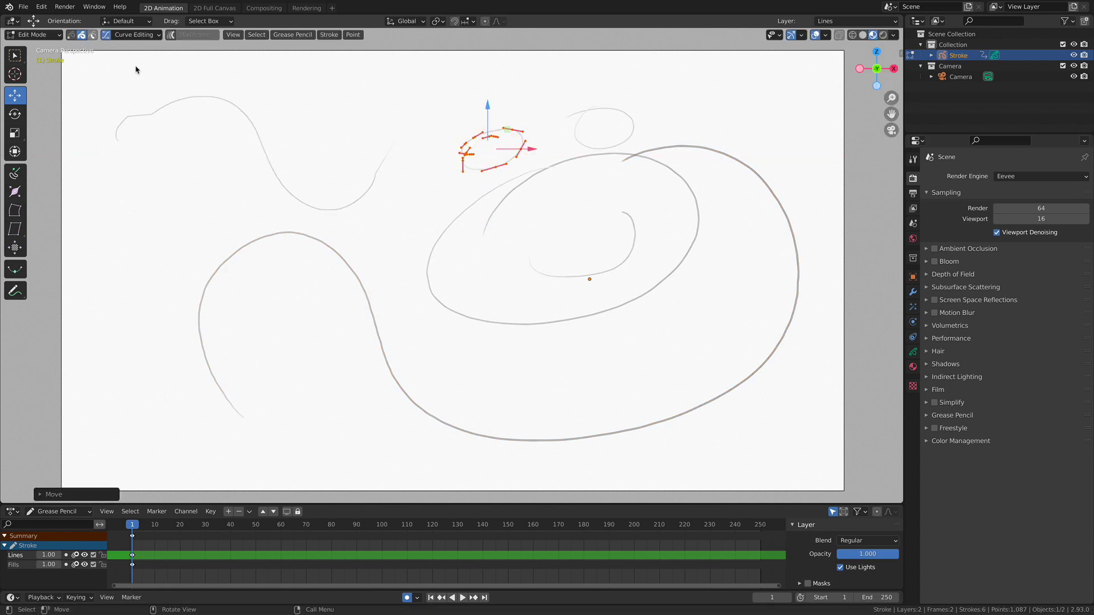
{"action": "mouse_move", "coordinate": [511, 131]}
{"action": "left_mouse_down"}
{"action": "mouse_move", "coordinate": [518, 110]}
{"action": "mouse_move", "coordinate": [531, 124]}
{"action": "left_mouse_up"}
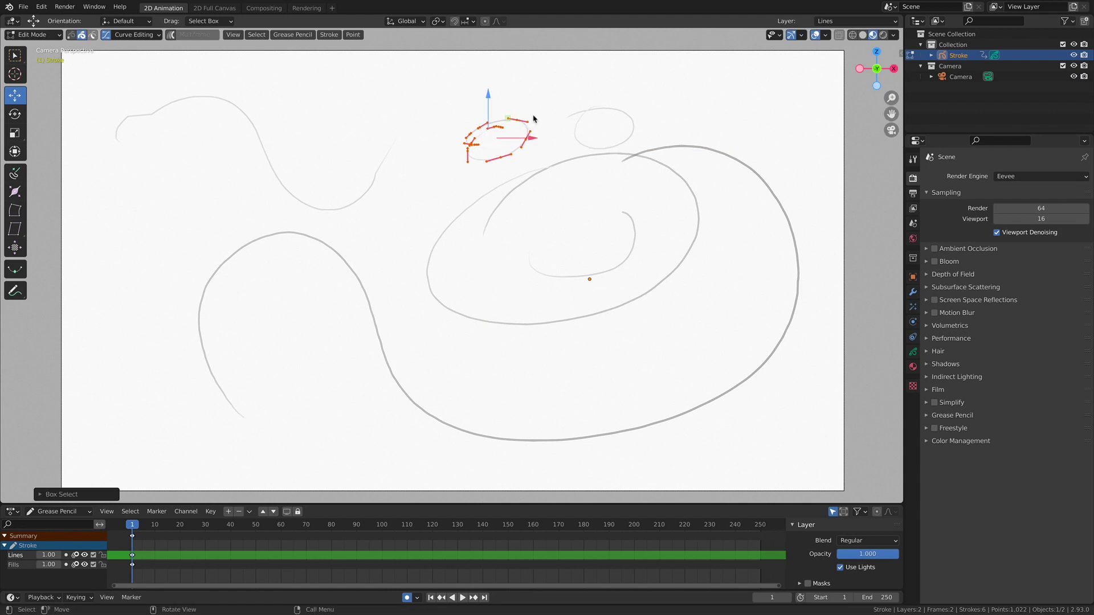
{"action": "left_click", "coordinate": [15, 55]}
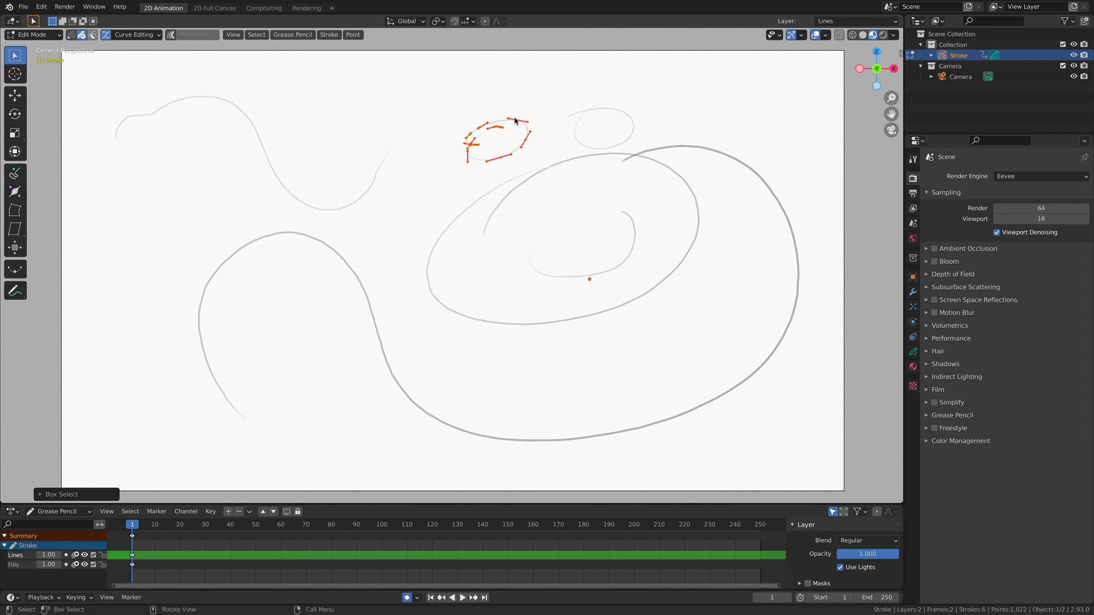
{"action": "left_click", "coordinate": [15, 95]}
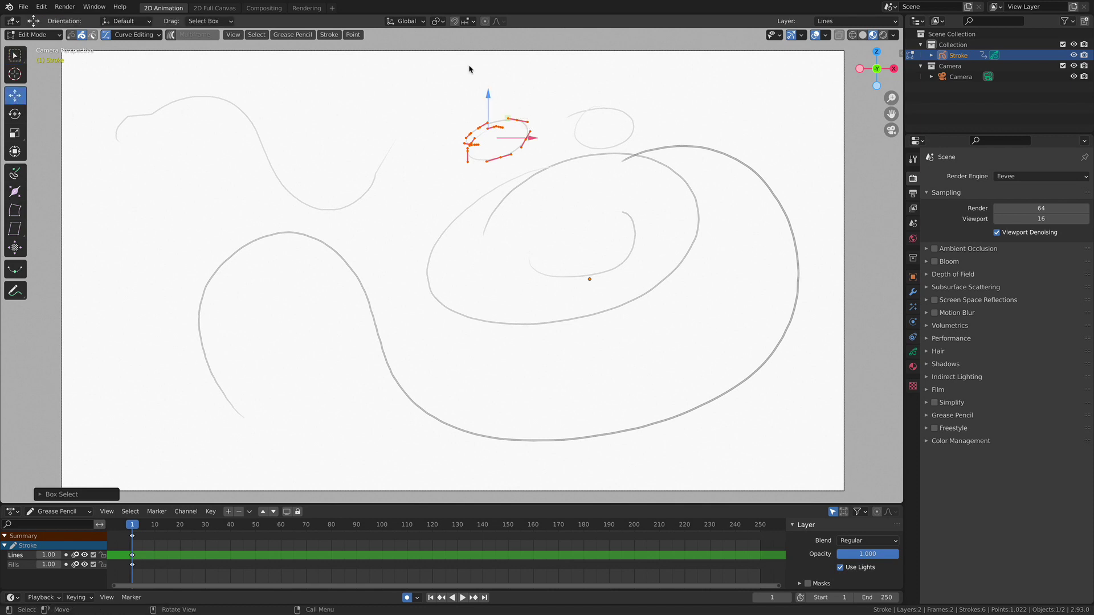
{"action": "mouse_move", "coordinate": [510, 120]}
{"action": "left_mouse_down"}
{"action": "mouse_move", "coordinate": [515, 110]}
{"action": "mouse_move", "coordinate": [485, 114]}
{"action": "left_mouse_up"}
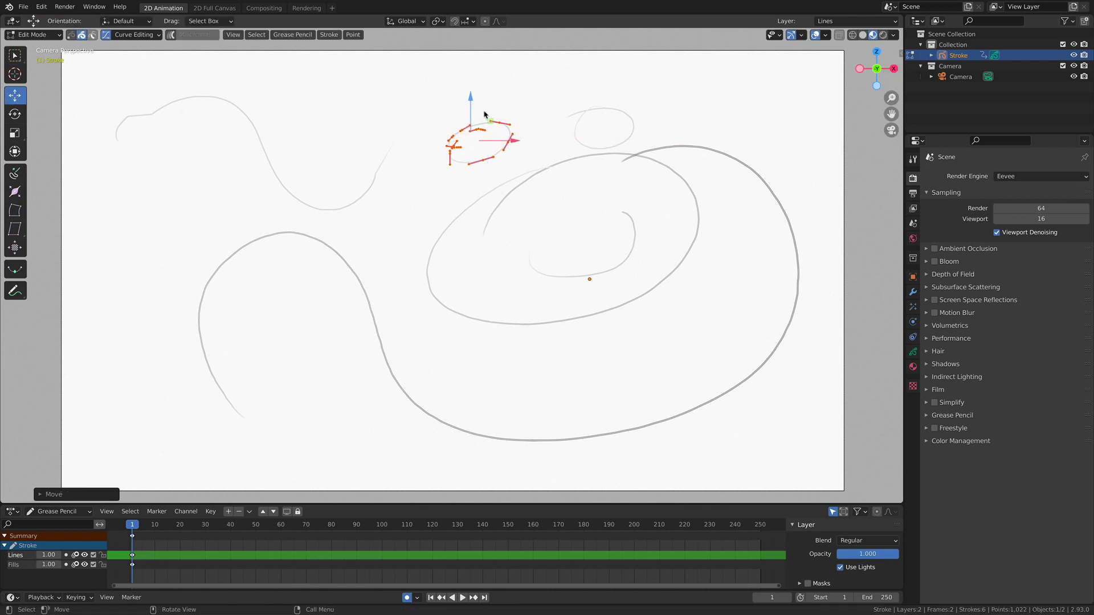
- Shift the top-left wavy stroke slightly right and turn curve editing off
{"action": "left_click", "coordinate": [137, 35]}
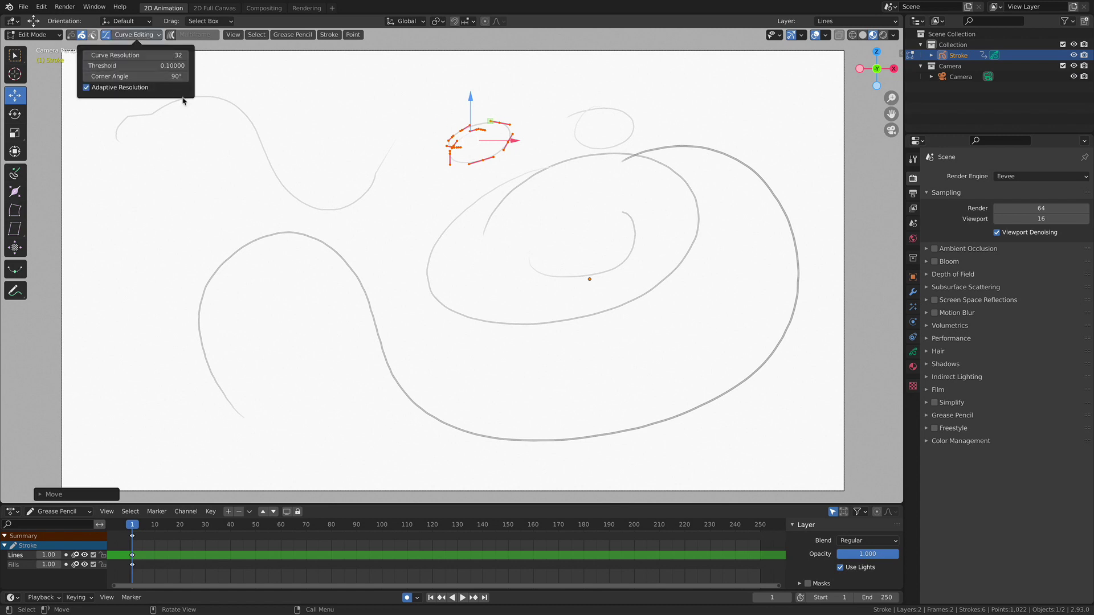
{"action": "left_click", "coordinate": [219, 120]}
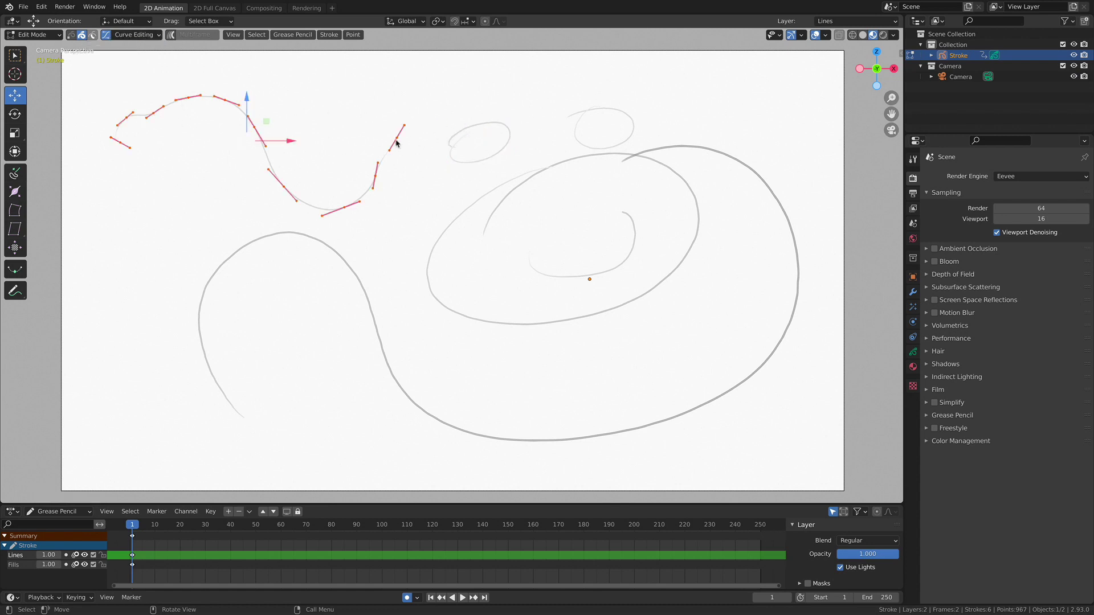
{"action": "mouse_move", "coordinate": [391, 149]}
{"action": "left_mouse_down"}
{"action": "mouse_move", "coordinate": [416, 154]}
{"action": "mouse_move", "coordinate": [391, 152]}
{"action": "left_mouse_up"}
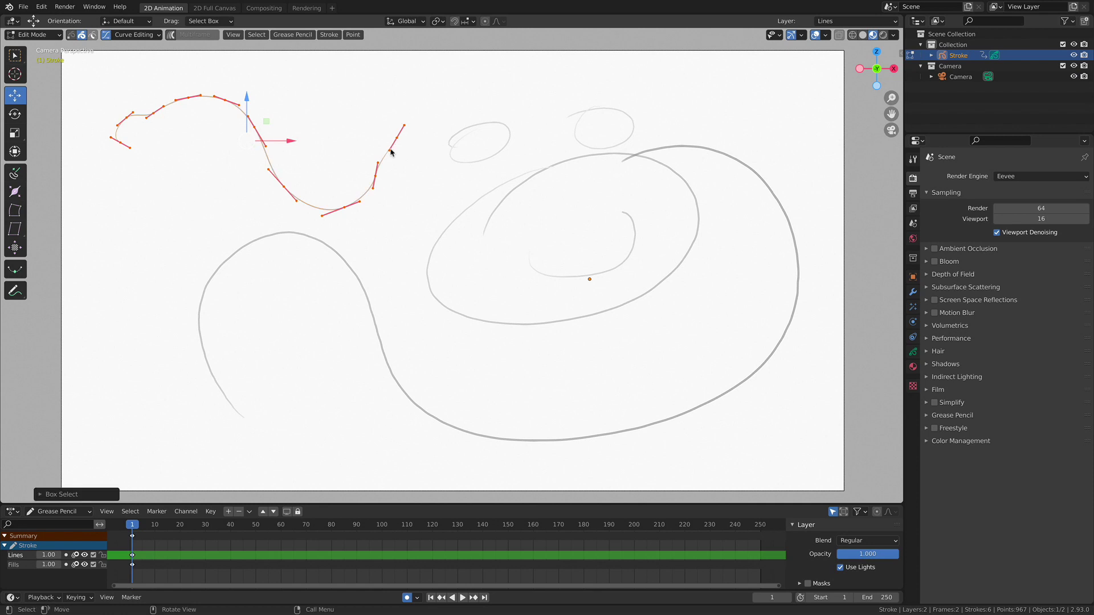
{"action": "left_click_drag", "start_coordinate": [290, 140], "coordinate": [297, 140]}
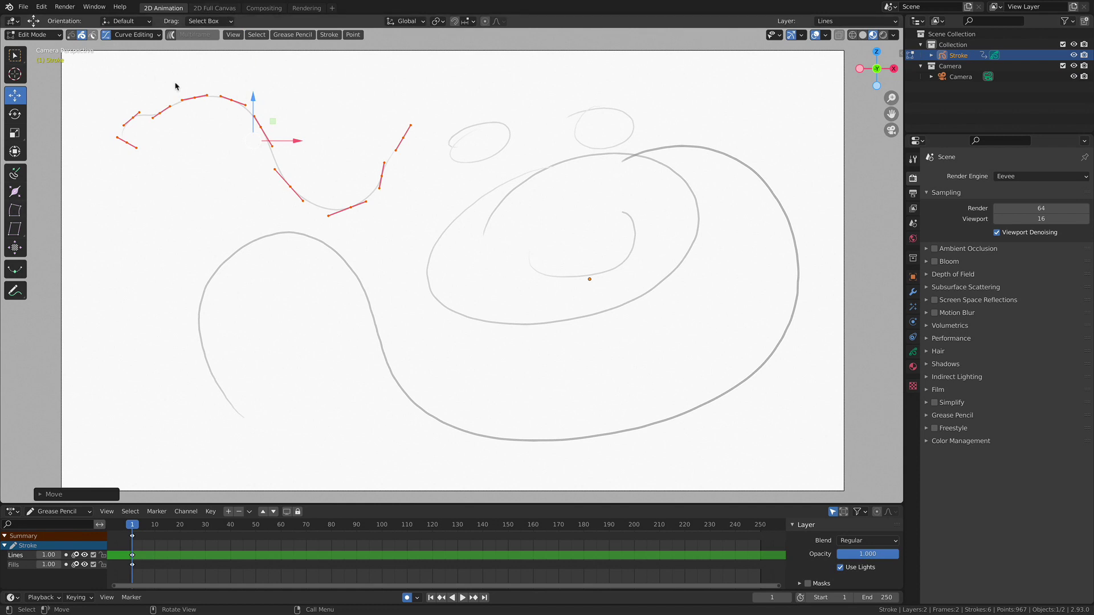
{"action": "left_click", "coordinate": [105, 34]}
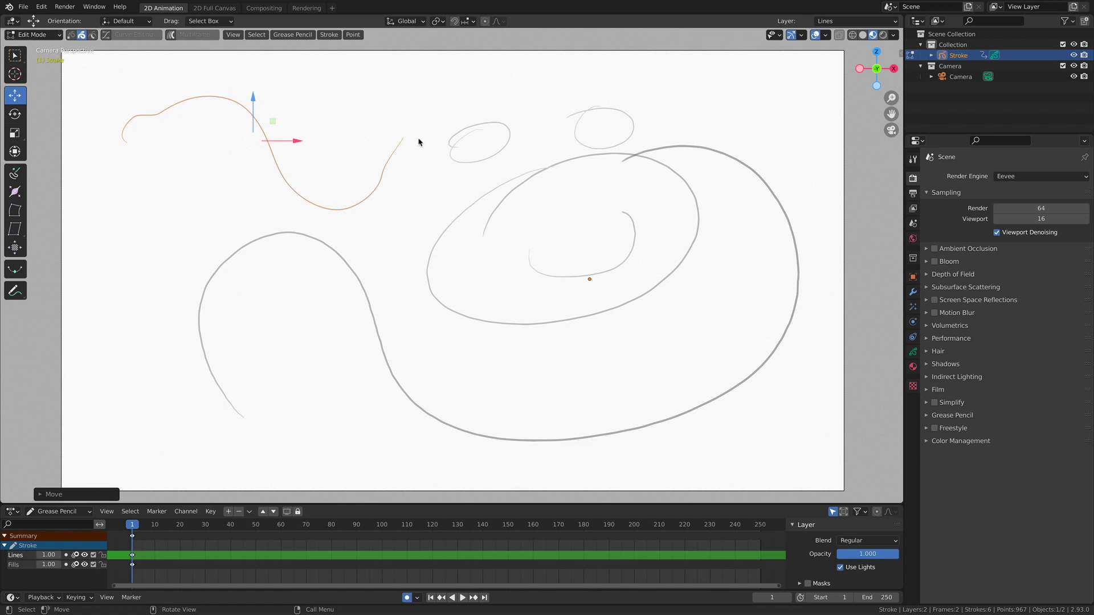
- In Object Mode, shift the whole drawing slightly left and down
{"action": "left_click", "coordinate": [472, 132]}
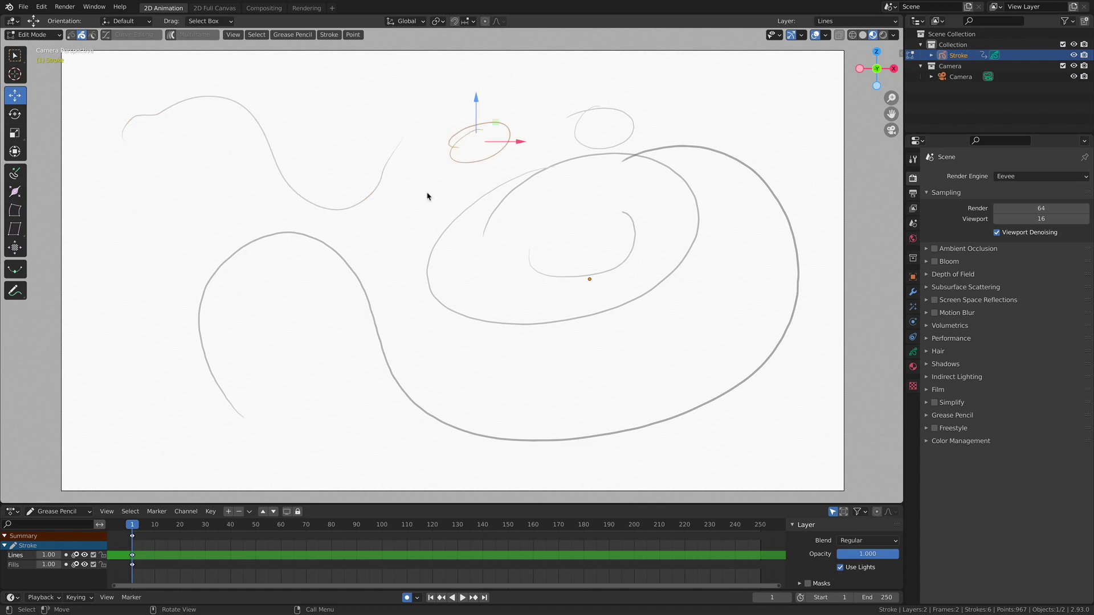
{"action": "left_click", "coordinate": [34, 35]}
{"action": "left_click", "coordinate": [35, 48]}
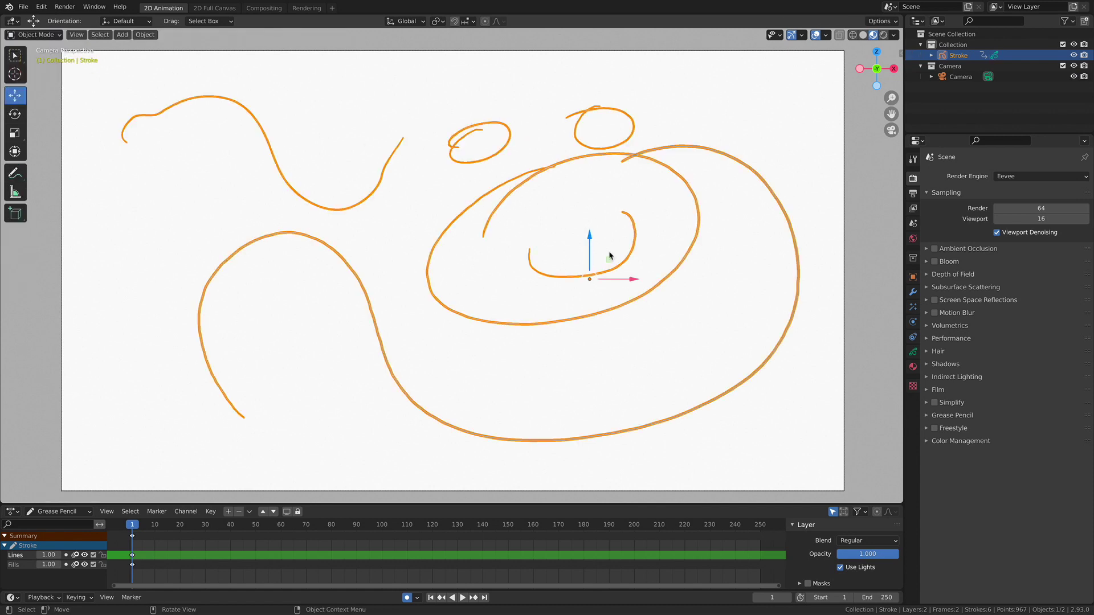
{"action": "left_click_drag", "start_coordinate": [608, 262], "coordinate": [598, 269]}
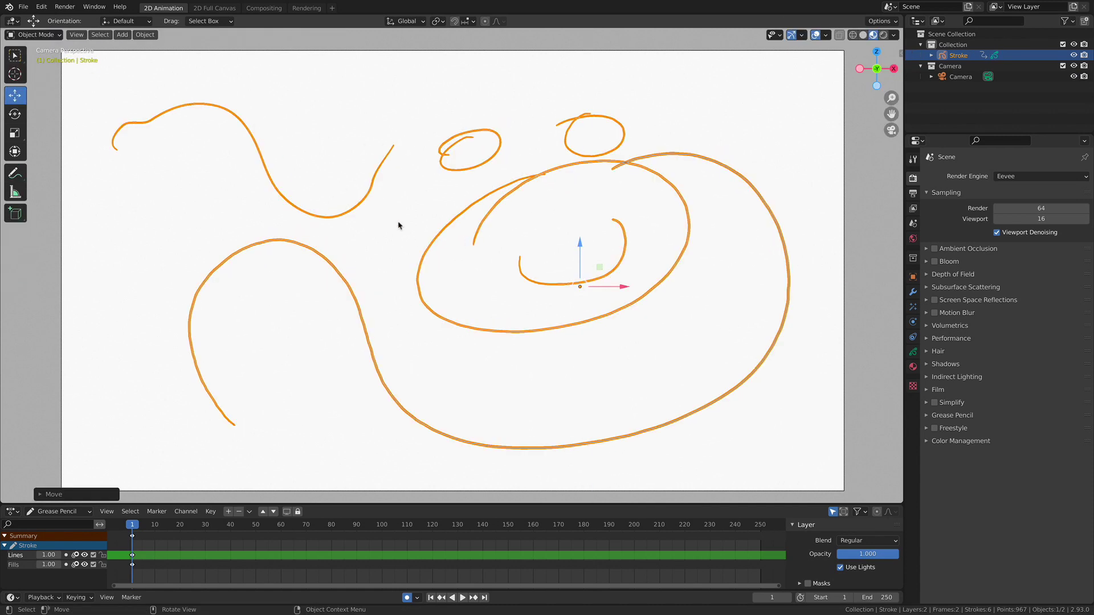
- In Edit Mode, move the top-left wave stroke up and to the right
{"action": "left_click", "coordinate": [34, 35]}
{"action": "left_click", "coordinate": [36, 55]}
{"action": "left_click", "coordinate": [251, 129]}
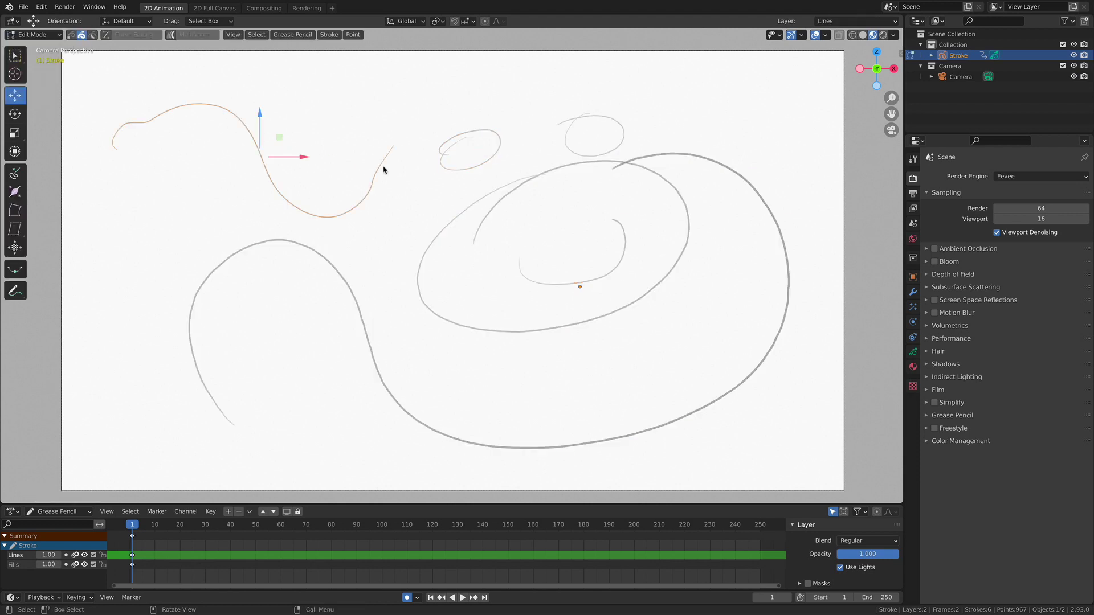
{"action": "mouse_move", "coordinate": [278, 138]}
{"action": "left_mouse_down"}
{"action": "mouse_move", "coordinate": [293, 117]}
{"action": "mouse_move", "coordinate": [289, 131]}
{"action": "left_mouse_up"}
- Switch to Draw mode and draw a long looping stroke across the drawing
{"action": "left_click", "coordinate": [34, 35]}
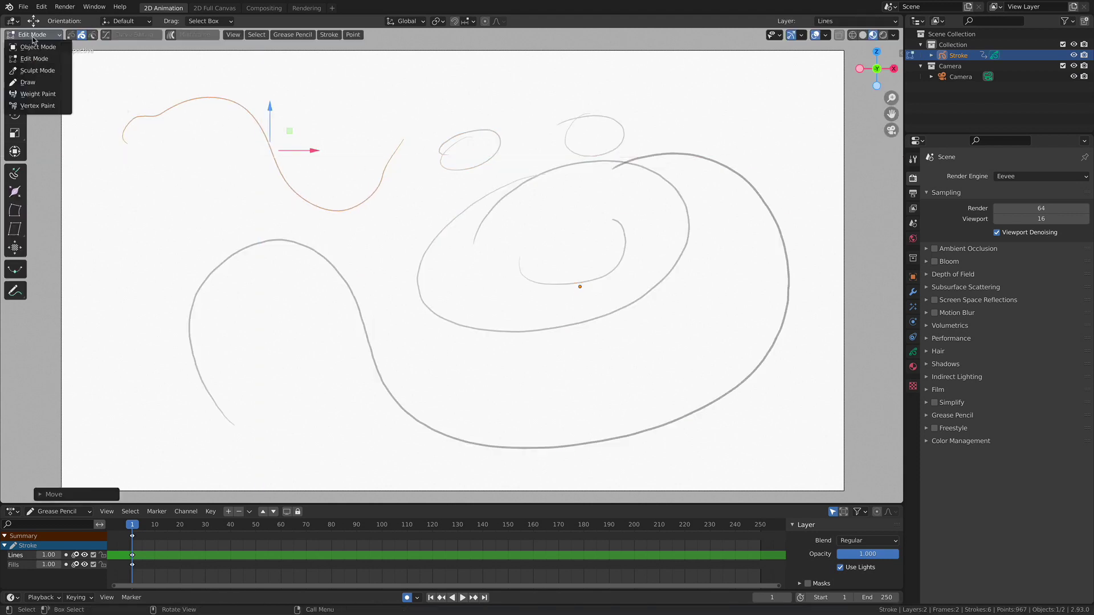
{"action": "left_click", "coordinate": [35, 83]}
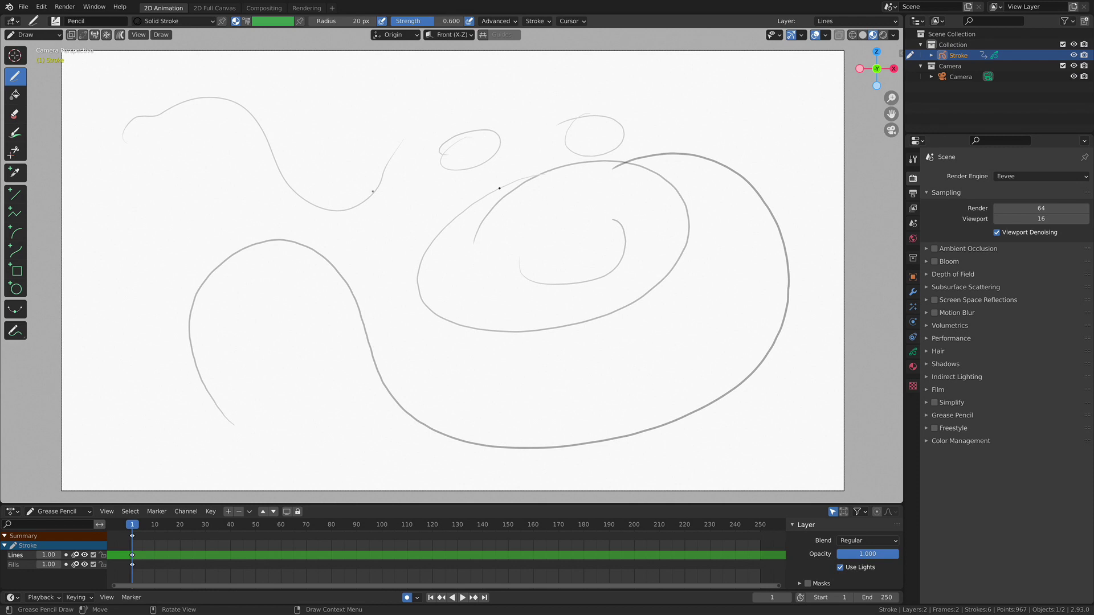
{"action": "mouse_move", "coordinate": [225, 180]}
{"action": "left_mouse_down"}
{"action": "mouse_move", "coordinate": [482, 227]}
{"action": "mouse_move", "coordinate": [404, 123]}
{"action": "left_mouse_up"}
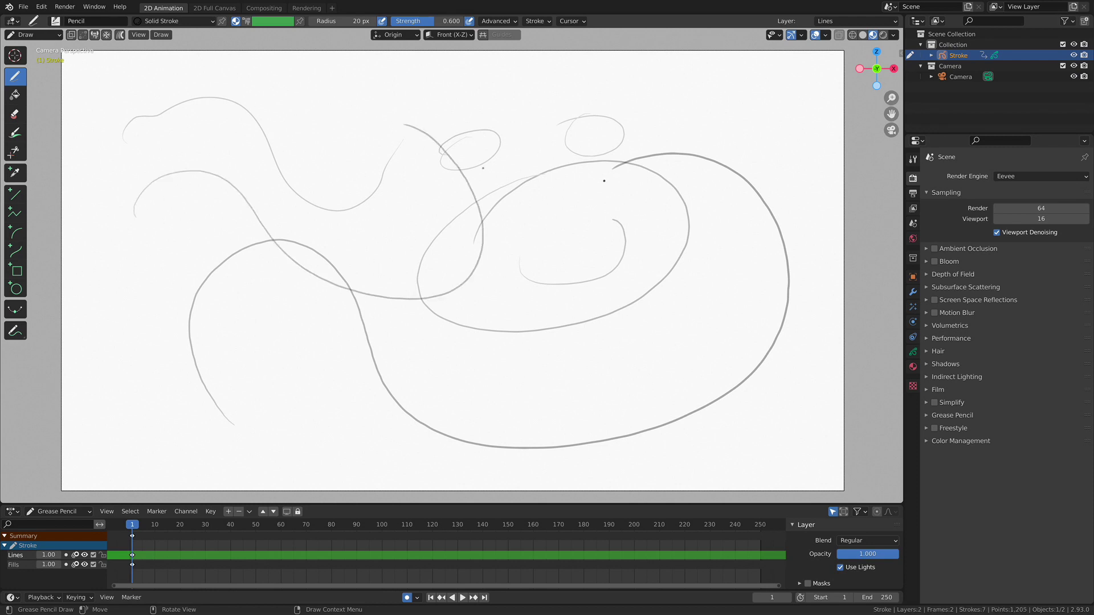
{"action": "left_click", "coordinate": [41, 36]}
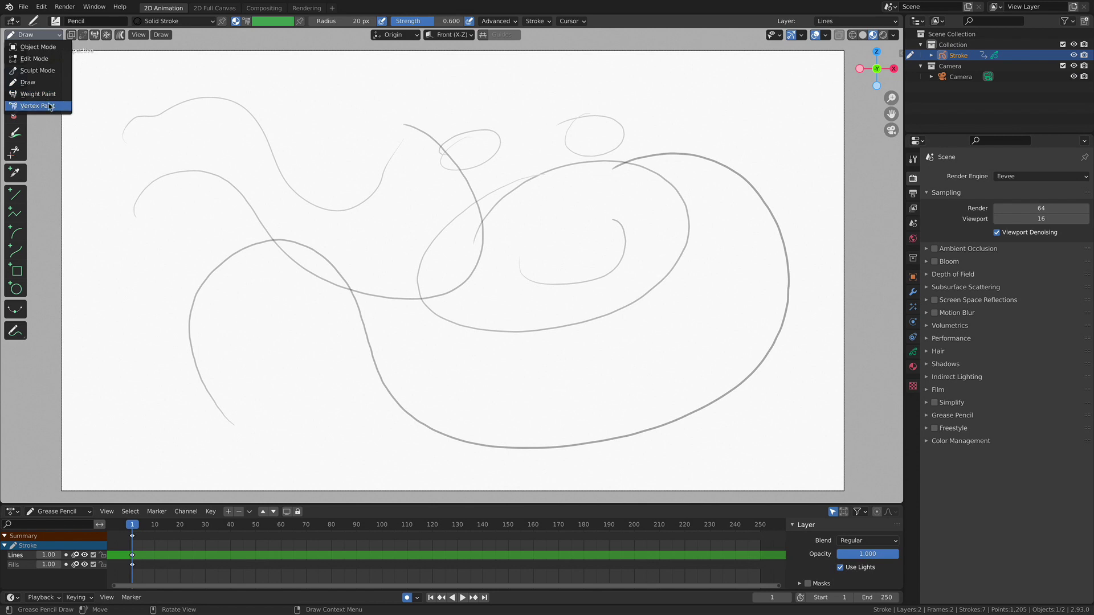
- Sculpt bumps into the top-left wave and a jagged kink into the new stroke, then resume Draw mode
{"action": "left_click", "coordinate": [36, 71]}
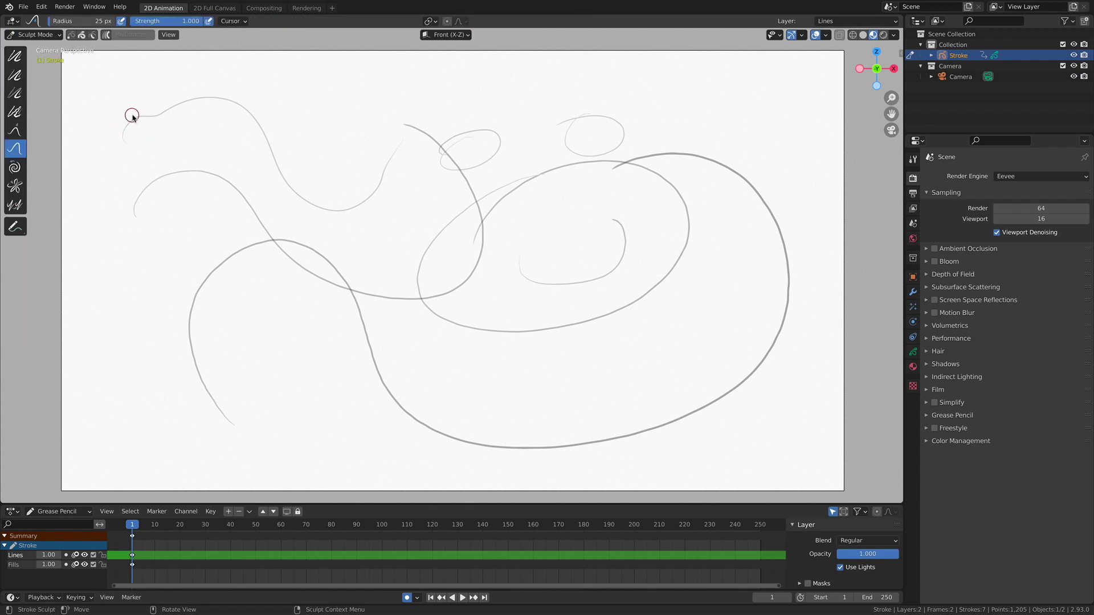
{"action": "mouse_move", "coordinate": [134, 115]}
{"action": "left_mouse_down"}
{"action": "mouse_move", "coordinate": [153, 134]}
{"action": "mouse_move", "coordinate": [151, 109]}
{"action": "mouse_move", "coordinate": [162, 120]}
{"action": "mouse_move", "coordinate": [188, 112]}
{"action": "mouse_move", "coordinate": [186, 100]}
{"action": "mouse_move", "coordinate": [236, 94]}
{"action": "mouse_move", "coordinate": [231, 120]}
{"action": "mouse_move", "coordinate": [260, 125]}
{"action": "mouse_move", "coordinate": [244, 146]}
{"action": "mouse_move", "coordinate": [294, 161]}
{"action": "mouse_move", "coordinate": [271, 151]}
{"action": "mouse_move", "coordinate": [250, 183]}
{"action": "mouse_move", "coordinate": [275, 204]}
{"action": "left_mouse_up"}
{"action": "mouse_move", "coordinate": [246, 210]}
{"action": "left_mouse_down"}
{"action": "mouse_move", "coordinate": [282, 178]}
{"action": "mouse_move", "coordinate": [241, 202]}
{"action": "mouse_move", "coordinate": [262, 158]}
{"action": "mouse_move", "coordinate": [212, 182]}
{"action": "mouse_move", "coordinate": [263, 81]}
{"action": "left_mouse_up"}
{"action": "left_click", "coordinate": [48, 36]}
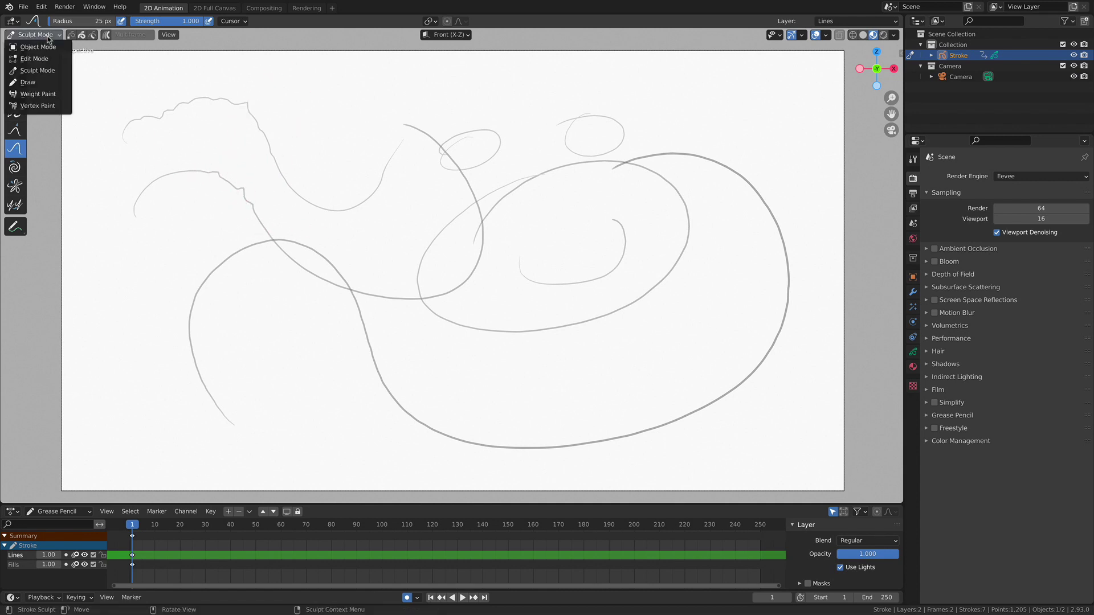
{"action": "left_click", "coordinate": [43, 82]}
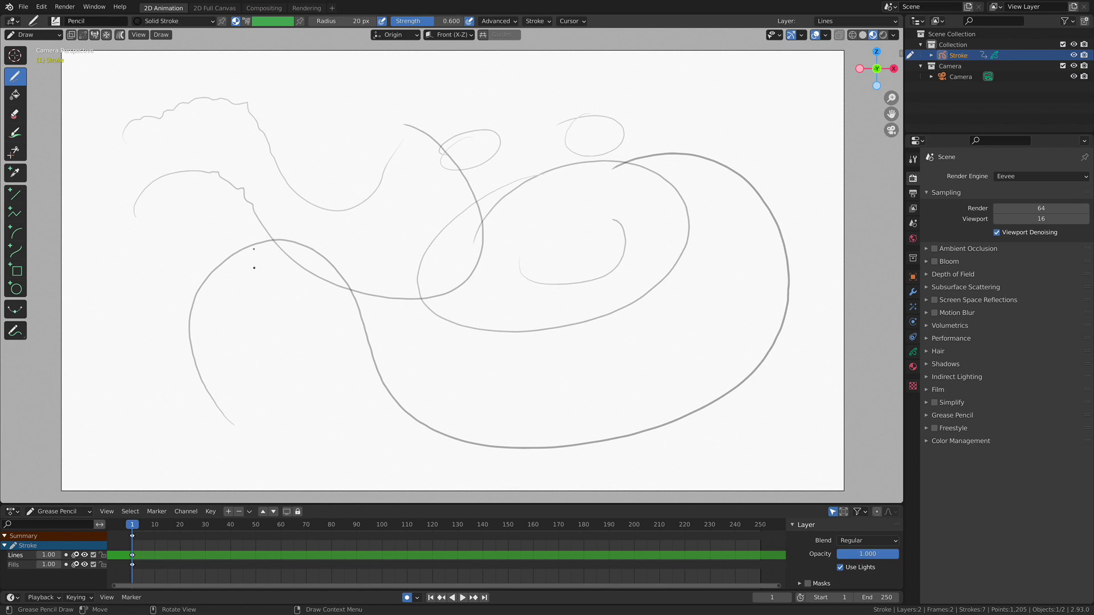
- Return the seven-stroke doodle from Draw mode to Object Mode
{"action": "left_click", "coordinate": [41, 36]}
{"action": "left_click", "coordinate": [33, 34]}
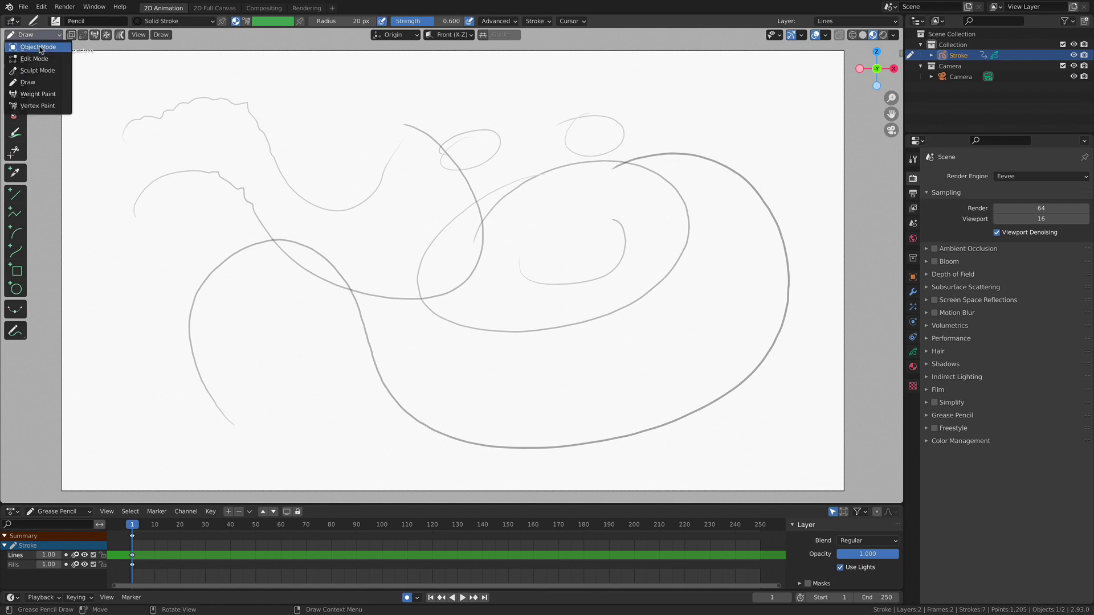
{"action": "left_click", "coordinate": [27, 44]}
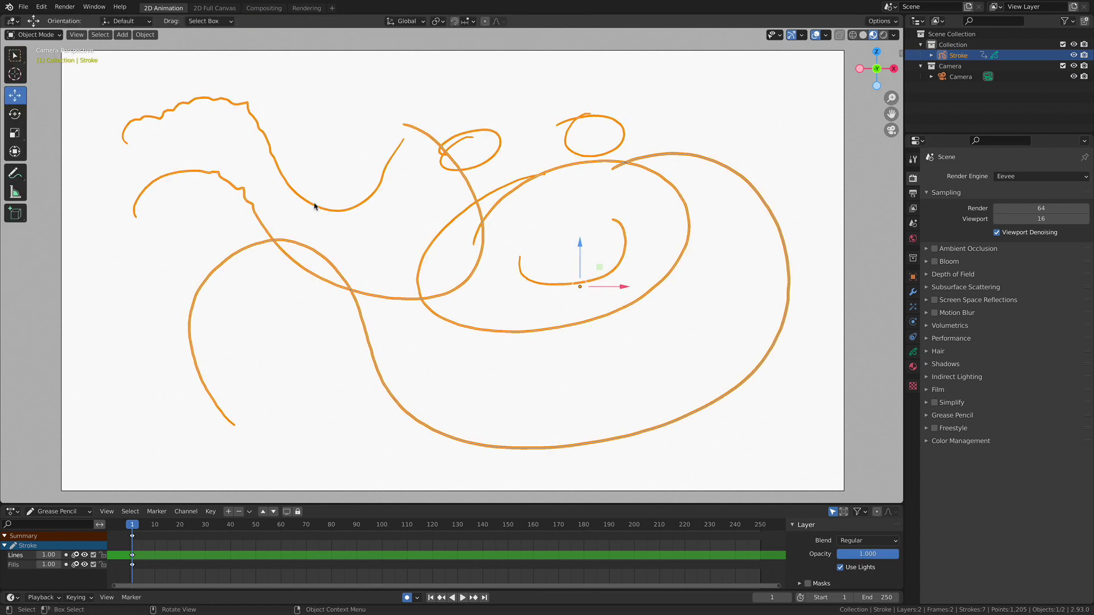